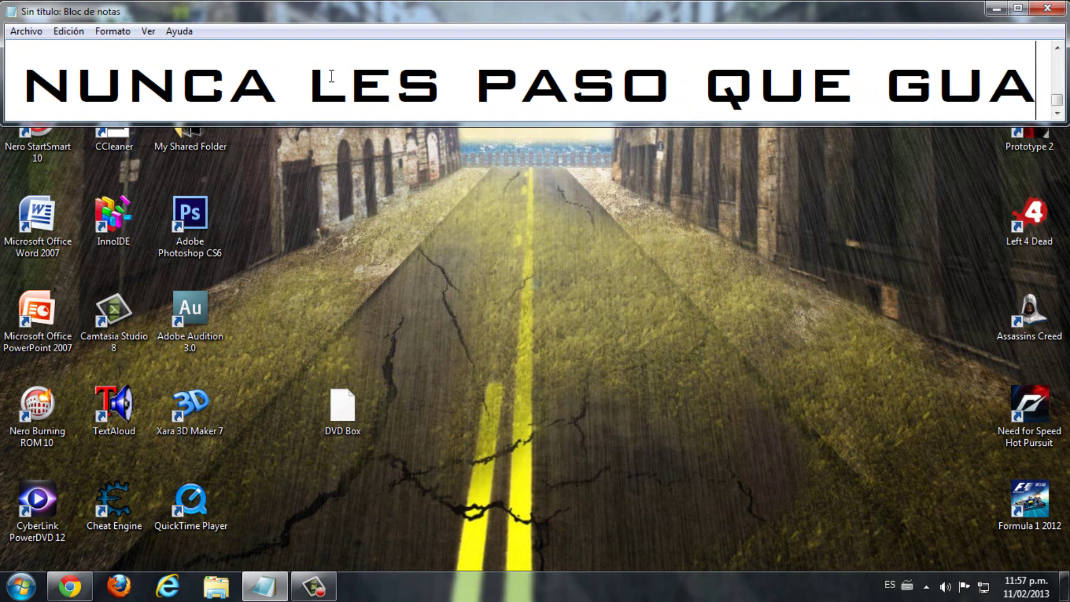
Finish the note's question with "APARECE ESTE ICONO?" and select the DVD Box file on the desktop
{"action": "key", "text": "BackSpace"}
{"action": "type", "text": "UANDO VAN APARECE ESTE ICONO"}
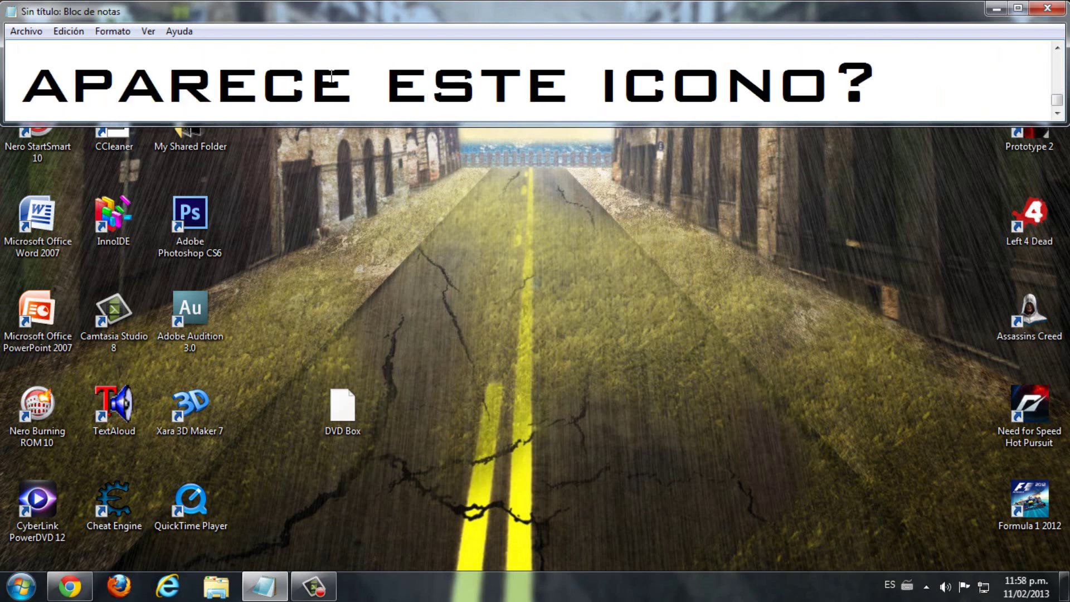
{"action": "left_click", "coordinate": [343, 407]}
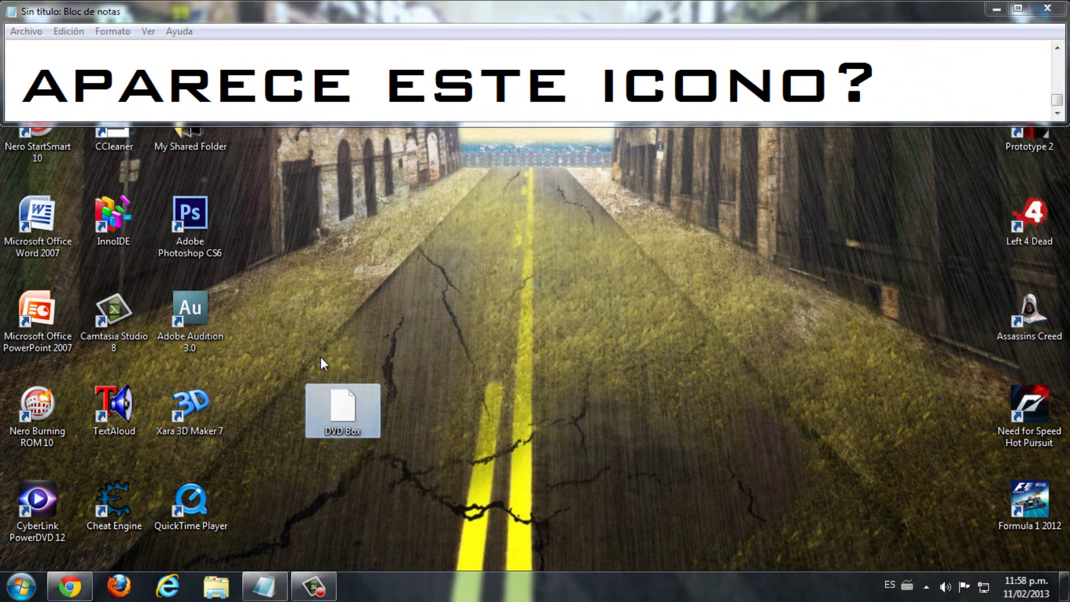
Add the note line "BUENO ACA LES VOY A MOSTRAR LA SOLUCION PARA QUE PHOTOSHOP MUESTRE LOS ICONOS PREDETERMINADOS DE SUS ARCHIVOS PSD"
{"action": "left_click", "coordinate": [927, 84]}
{"action": "key", "text": "Return"}
{"action": "type", "text": "BU"}
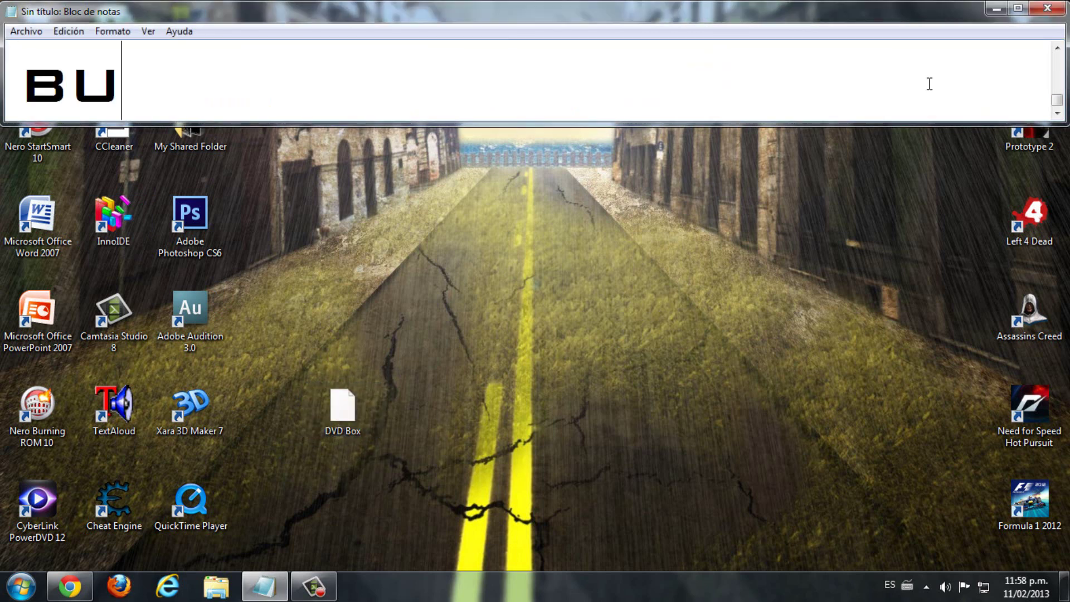
{"action": "type", "text": "ENO ACA LES VOY A MOSTRAR LA SOLUCION PARA QUE PHOTOSHOP"}
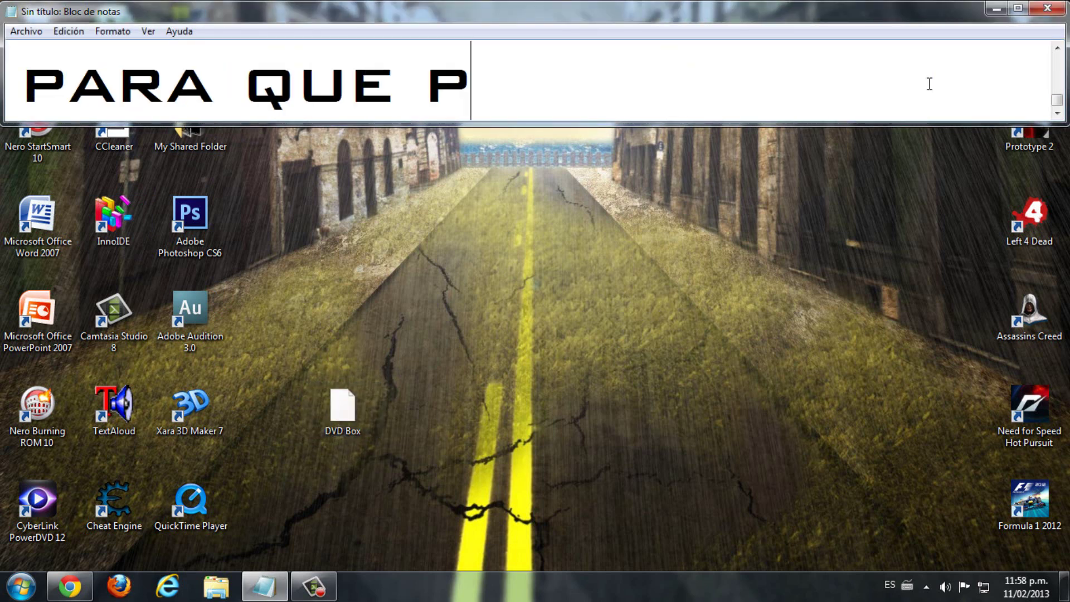
{"action": "type", "text": " MUESTRE LOS ICONOS PREDETERMINADOS DE SUS AR"}
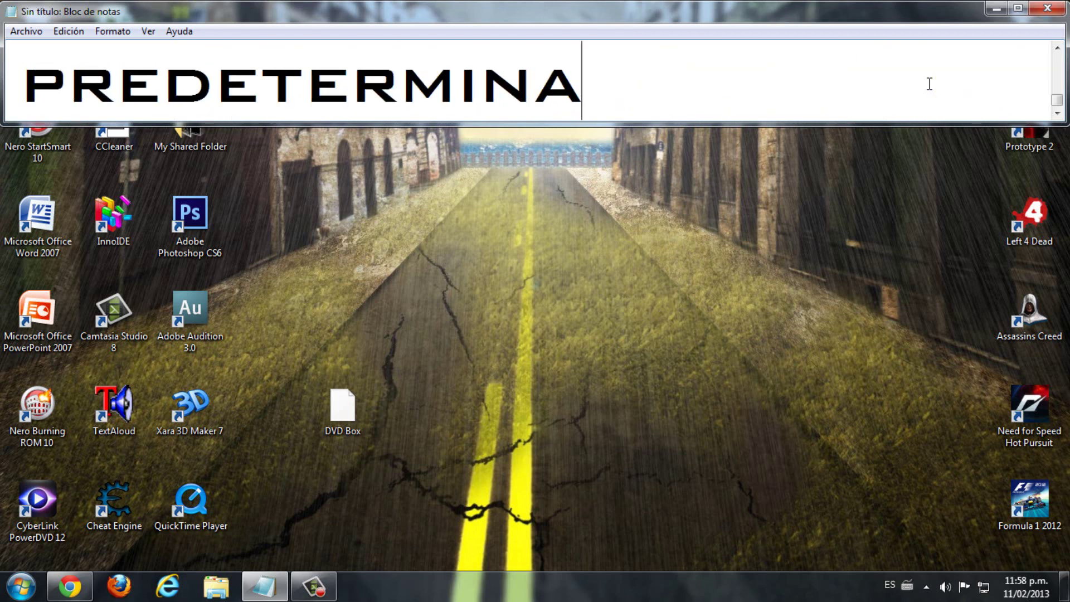
{"action": "type", "text": "CHIVOS PSD"}
Continue the note with a line that starts with "ABR" and ends with "LOS DEGRADADOS xD"
{"action": "key", "text": "Return"}
{"action": "type", "text": "ABR"}
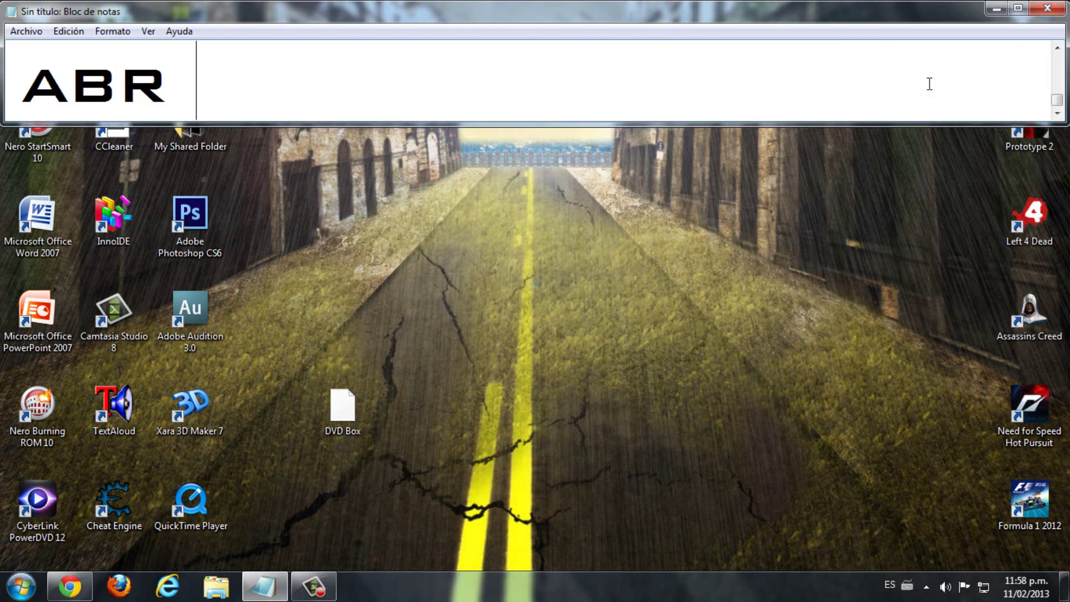
{"action": "type", "text": " Y CFH O COMO LOS DEGRADA"}
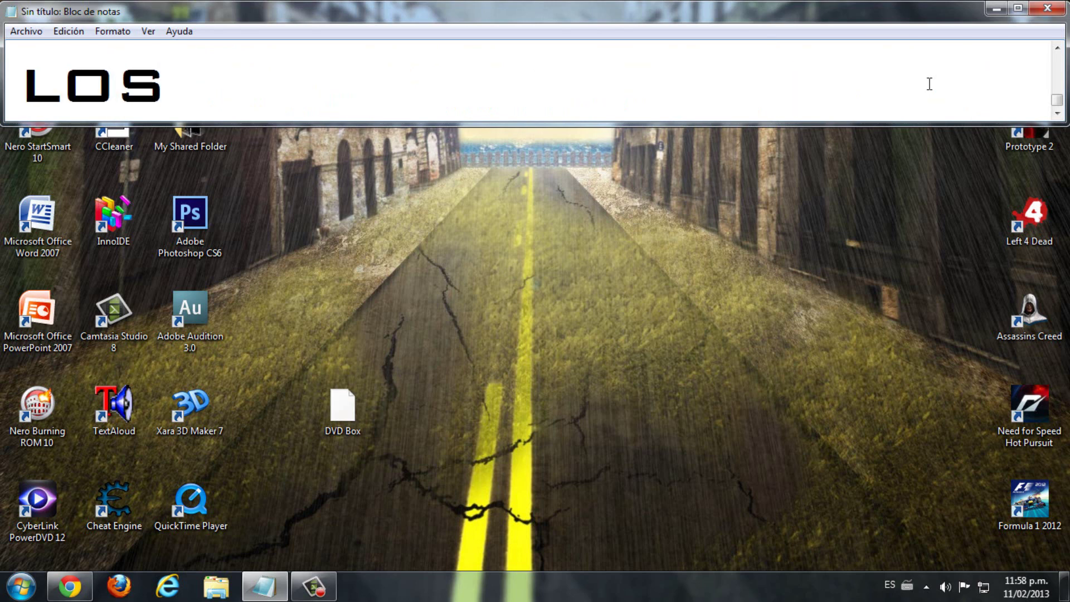
{"action": "type", "text": "DOS xD"}
{"action": "key", "text": "Return"}
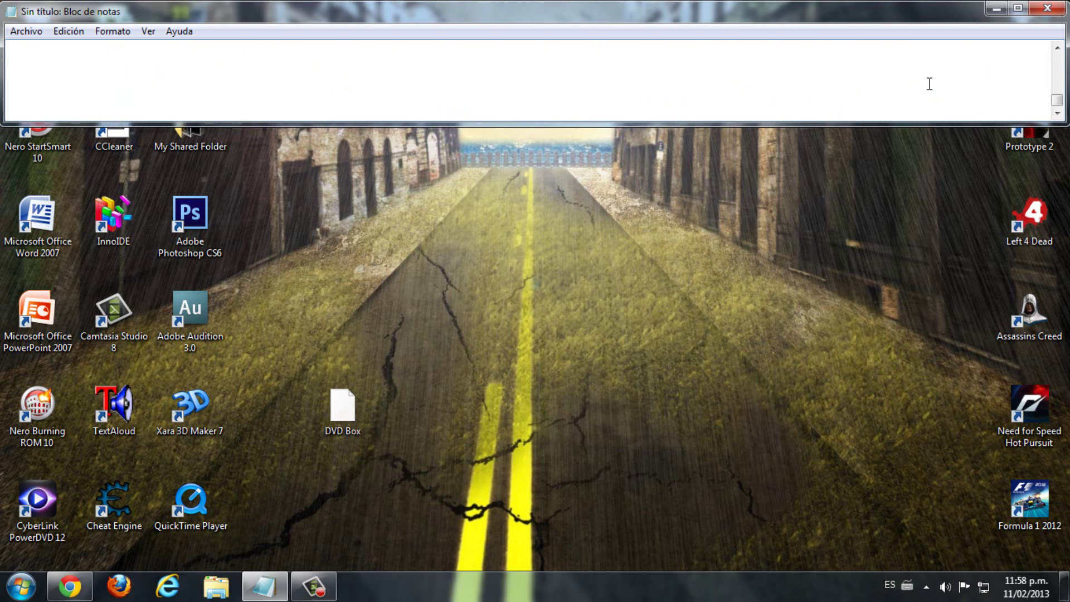
Add the note line "VAMOS A IR A LA DESCRIPCION DEL VIDEO Y NOS VAMOS A DIRIGIR AL LINK QUE HAY EN ELLA..."
{"action": "type", "text": "VAMOS A IR A LA DESCRIPCION D"}
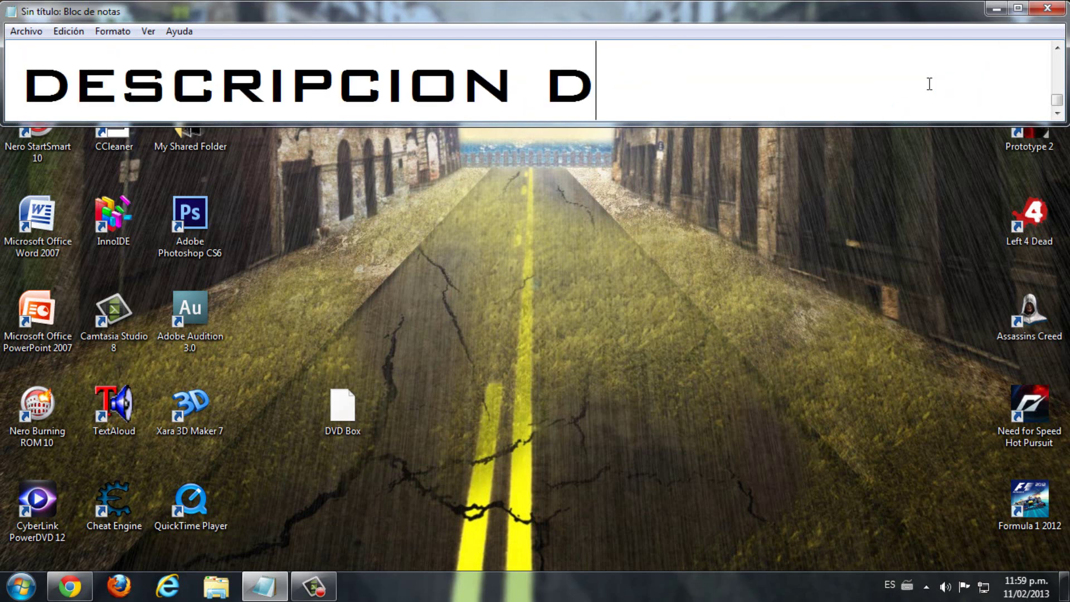
{"action": "type", "text": "EL VIDEO Y NOS VAMOS A DIRIGIR AL LINK QUE HAY EN ELLA..."}
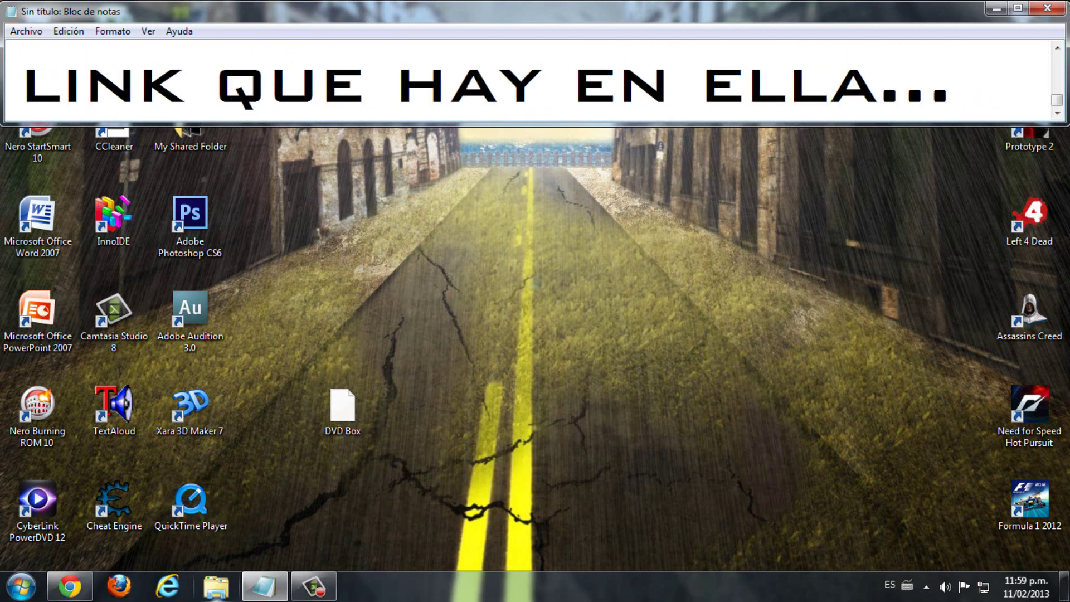
Switch to Chrome and highlight the address izt.name/apps/types/ of the Types download page
{"action": "left_click", "coordinate": [69, 587]}
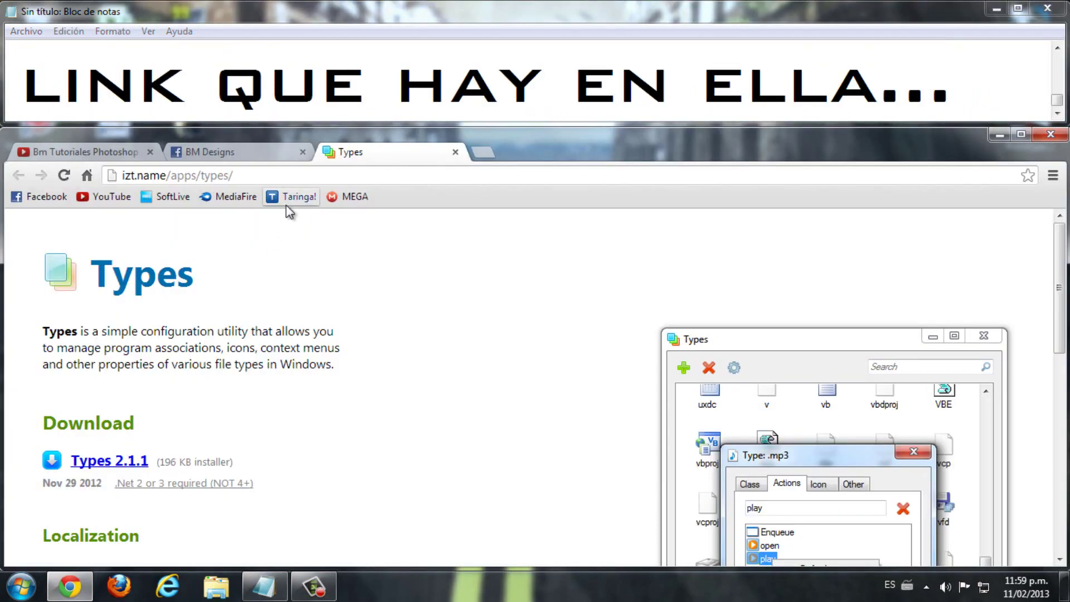
{"action": "left_click", "coordinate": [251, 175]}
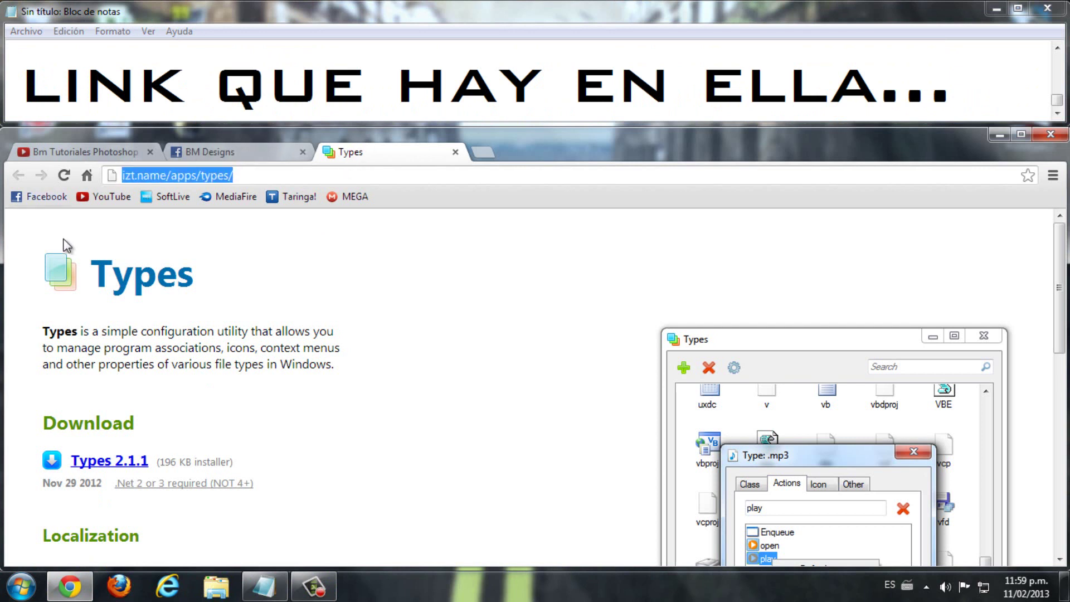
{"action": "left_click", "coordinate": [192, 176]}
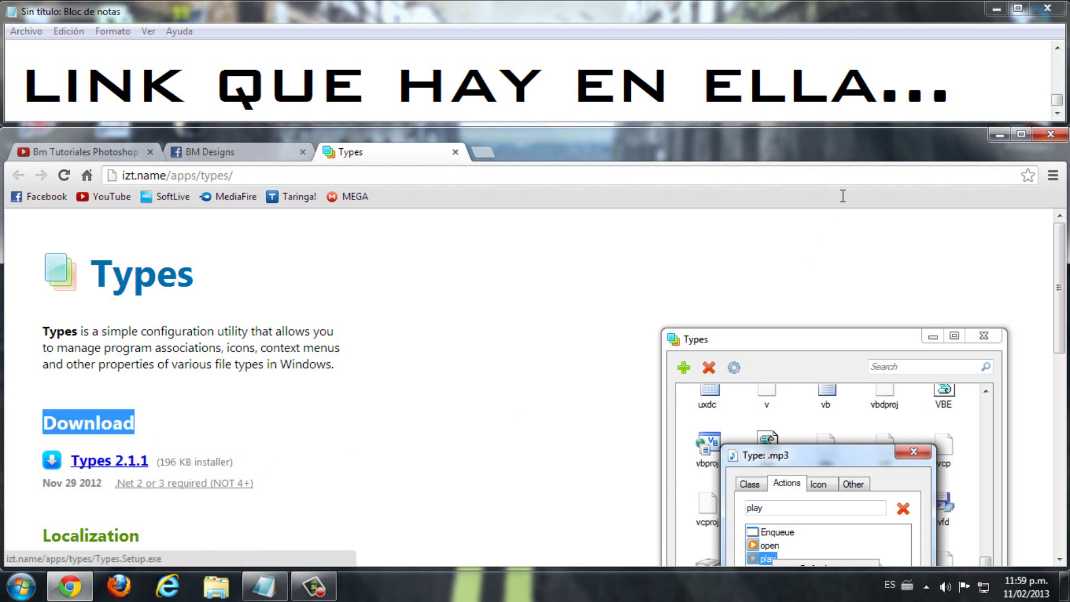
Write "VAMOS A DESCARGARLO" in the Notepad note and download the Types 2.1.1 installer from the web page
{"action": "left_click", "coordinate": [996, 98]}
{"action": "key", "text": "ctrl+a"}
{"action": "type", "text": "VAMOS A DESCARGARLO"}
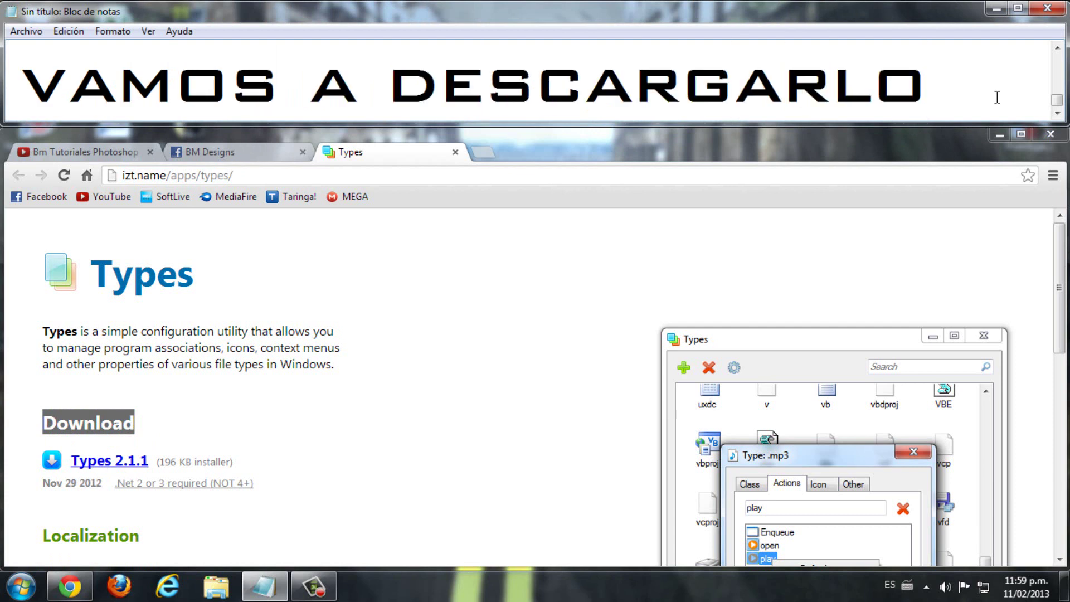
{"action": "left_click", "coordinate": [91, 472]}
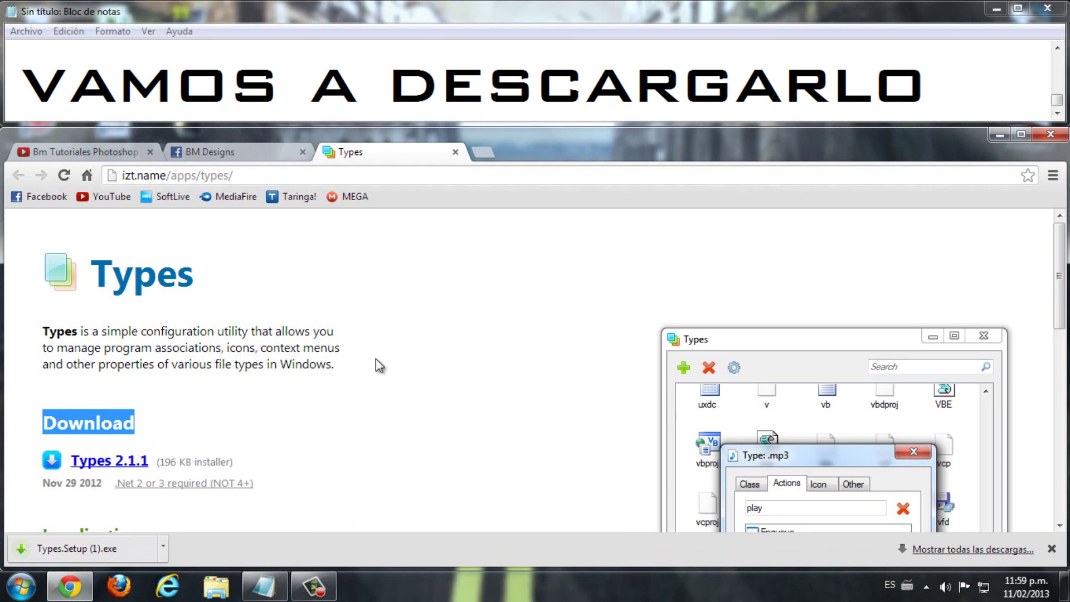
Write in the note that the downloaded file has to be run, ending with the word "INSTALARLO"
{"action": "left_click", "coordinate": [976, 86]}
{"action": "key", "text": "ctrl+a"}
{"action": "type", "text": "VAMOS A EJECUTAR"}
{"action": "key", "text": "ctrl+a"}
{"action": "type", "text": "INSTALARLO"}
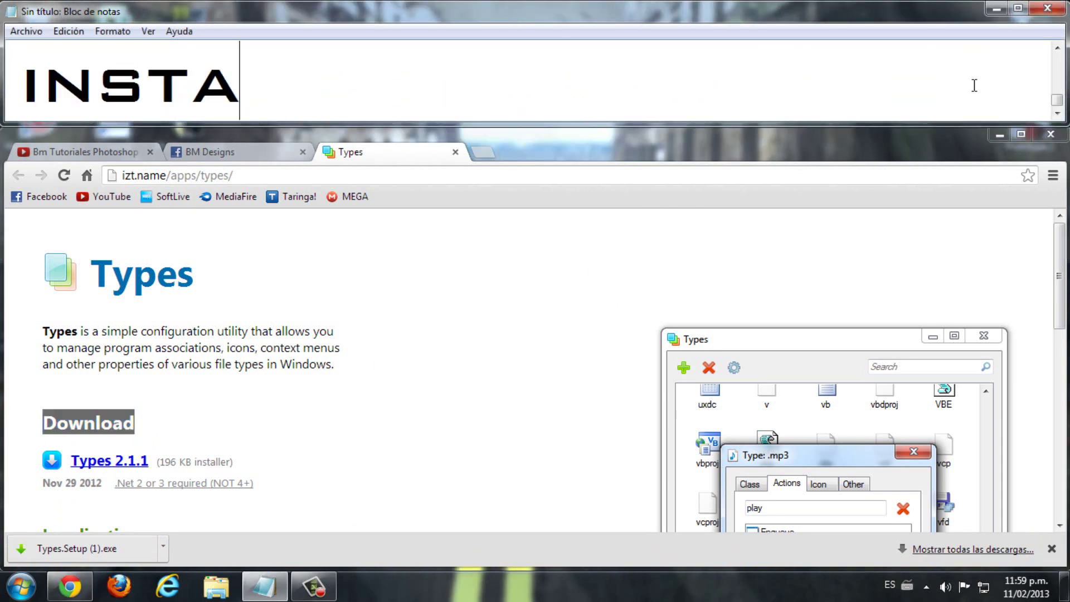
Run the downloaded Types.Setup (1).exe past the security warning and cancel the Types 2.1.1 setup
{"action": "left_click", "coordinate": [75, 549]}
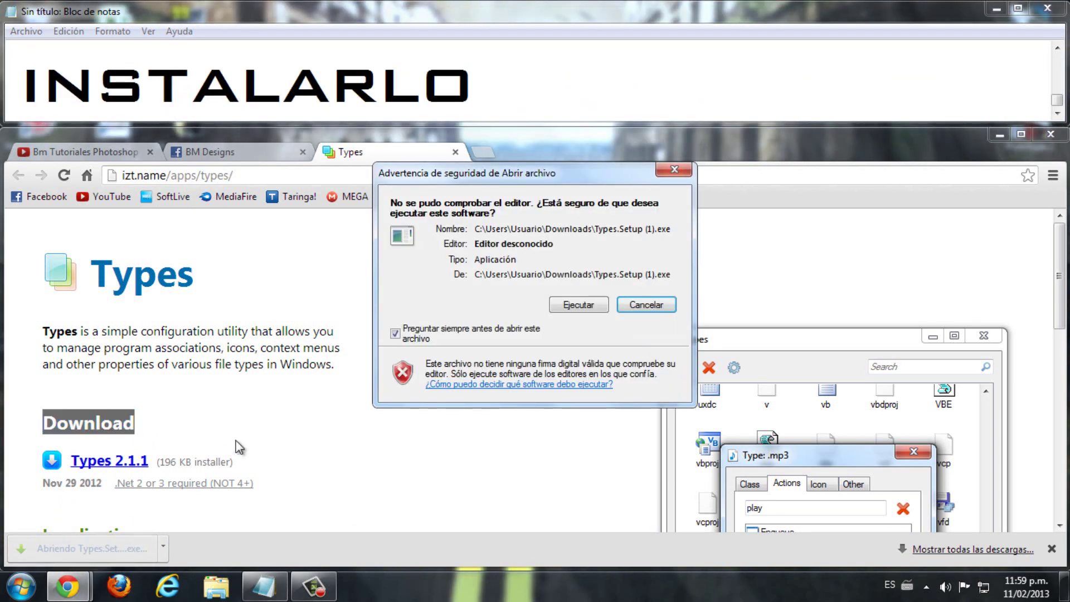
{"action": "left_click", "coordinate": [578, 306]}
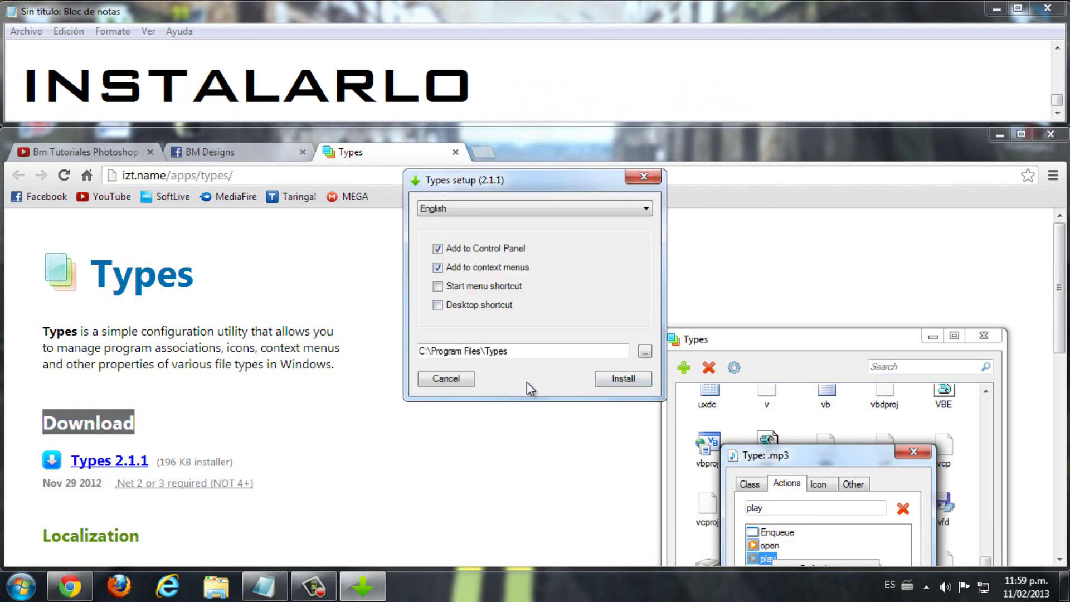
{"action": "left_click", "coordinate": [460, 384]}
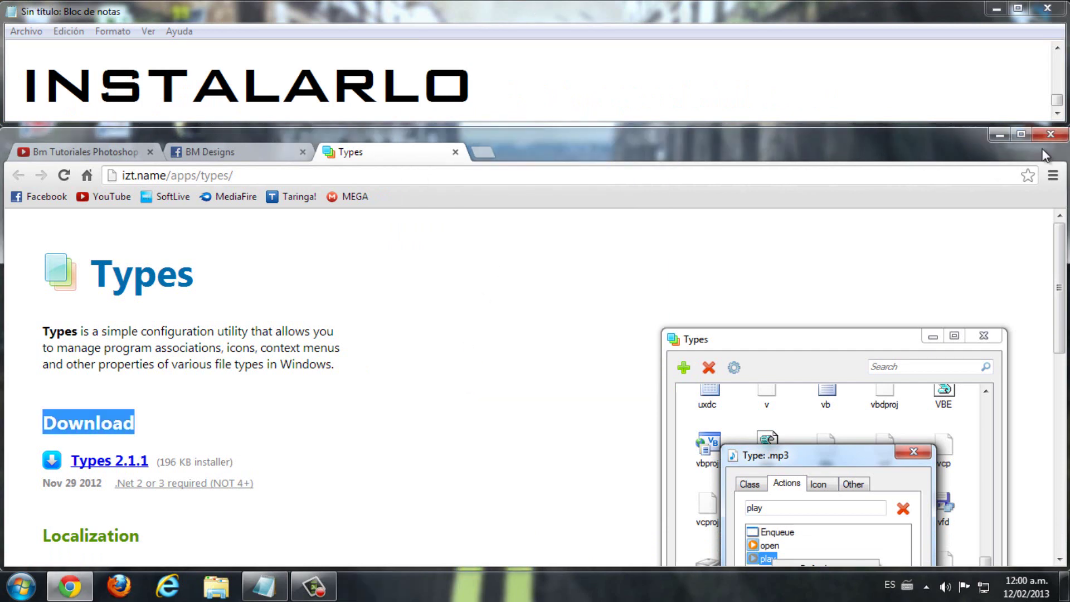
Minimize the browser and add the note line "UNA VEZ QUE INSTALAMOS NOS VAMOS AL DIRECTORIO DONDE SE INSTALO."
{"action": "left_click", "coordinate": [998, 136]}
{"action": "left_click", "coordinate": [423, 313]}
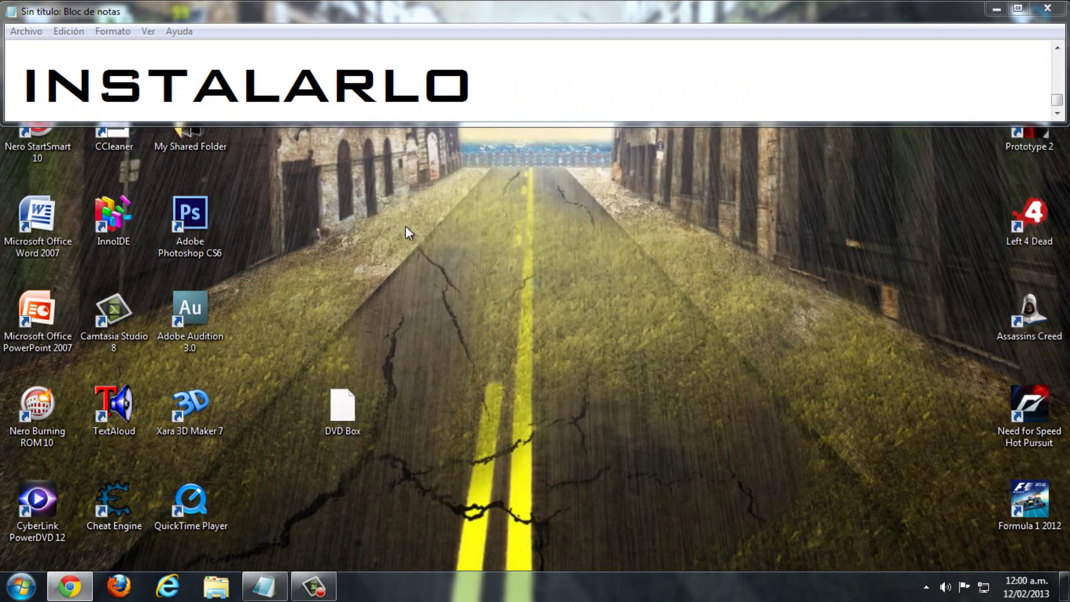
{"action": "left_click", "coordinate": [526, 82]}
{"action": "key", "text": "Return"}
{"action": "type", "text": "UNA VEZ QUE "}
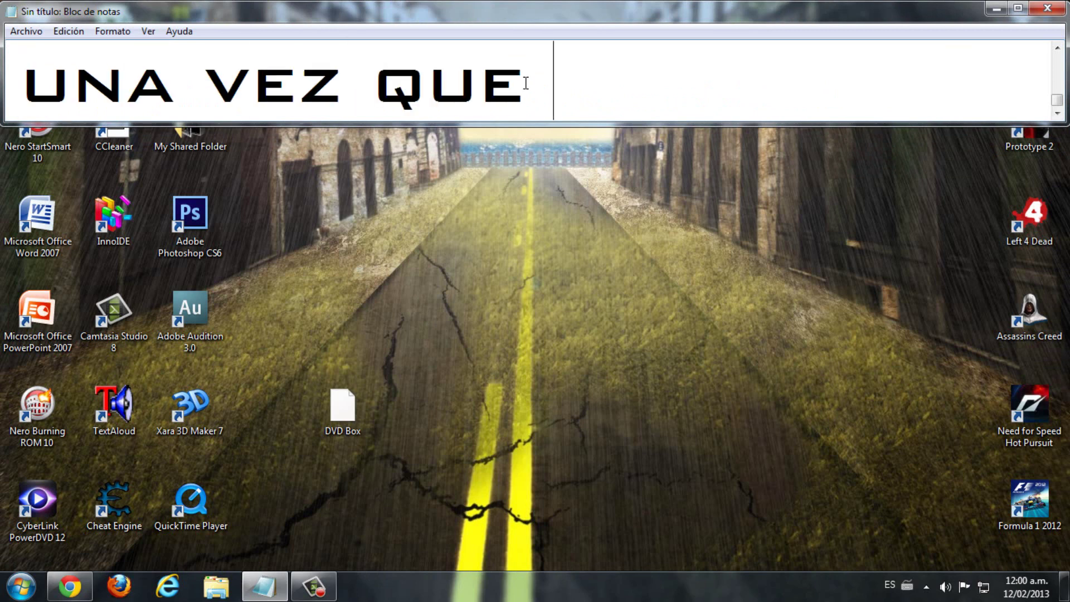
{"action": "type", "text": "INSTALAMOS NOS VAMOS AL DIRECTORIO DONDE SE INSTALO."}
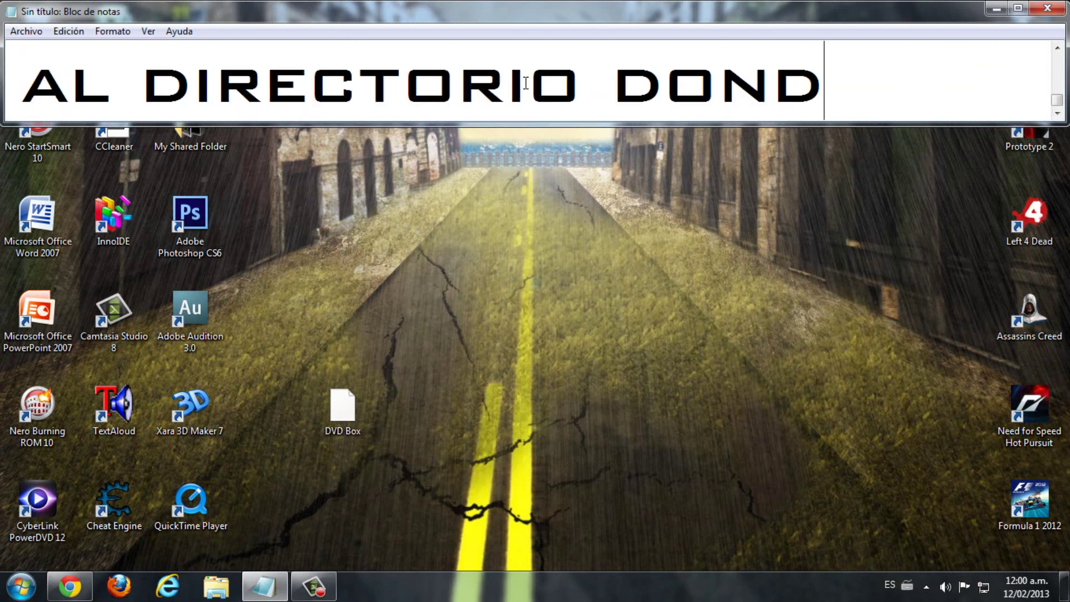
Add the preferred installation directory to the note as "Archivos de programa/Types" on its own line
{"action": "key", "text": "Return"}
{"action": "type", "text": "PREGFERENTEMENTE"}
{"action": "key", "text": "Return"}
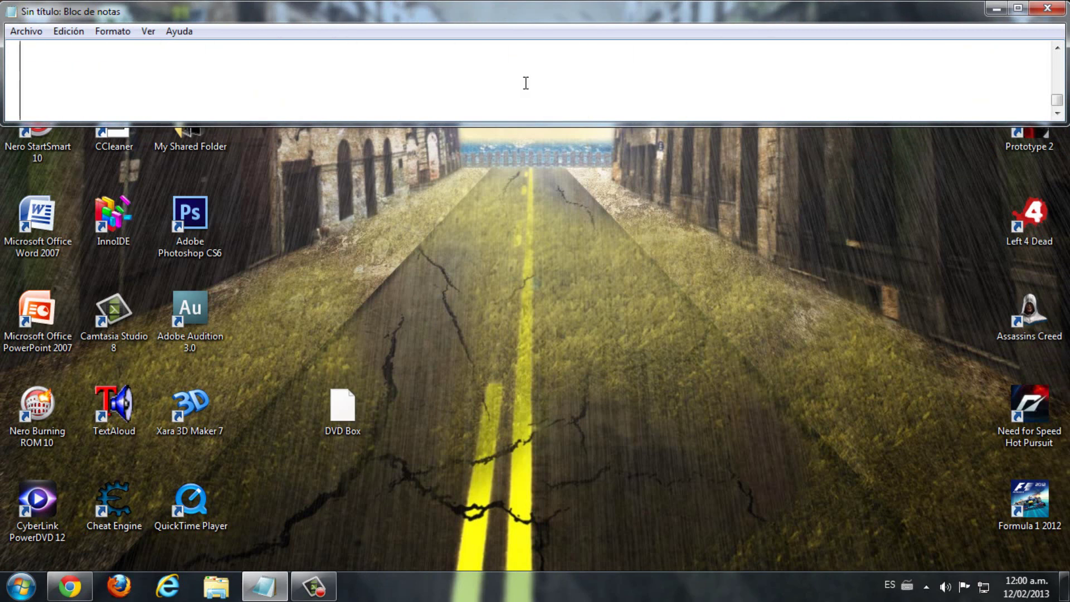
{"action": "type", "text": "ARCHIVOS DE PROGRAMA/"}
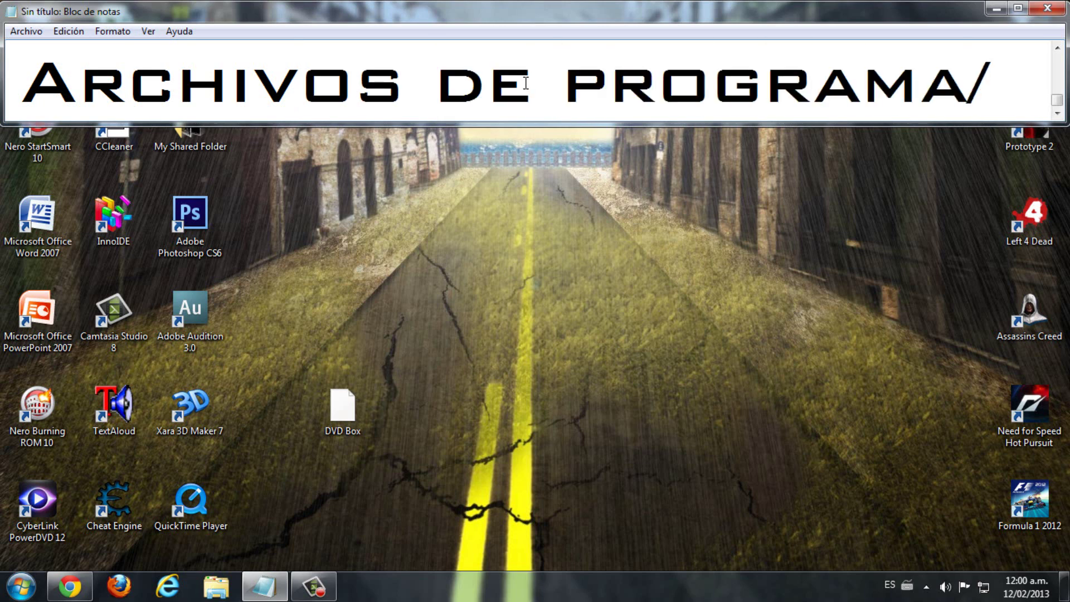
{"action": "type", "text": "TYPES"}
{"action": "key", "text": "Return"}
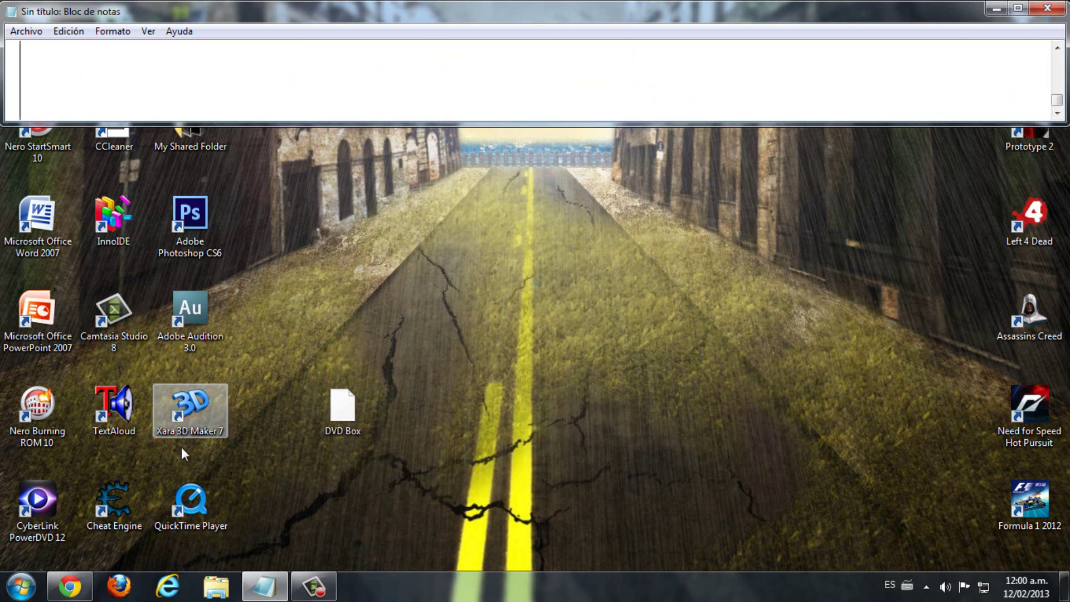
Open the Types folder inside Archivos de programa on drive SISTEMA (C:) in Windows Explorer
{"action": "left_click", "coordinate": [216, 586]}
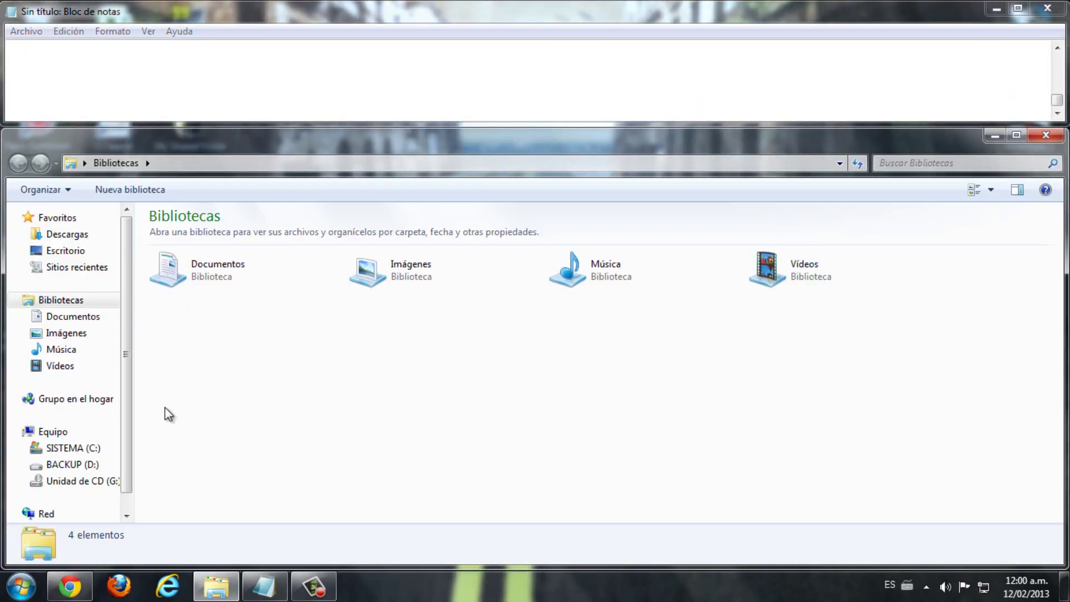
{"action": "left_click", "coordinate": [66, 449]}
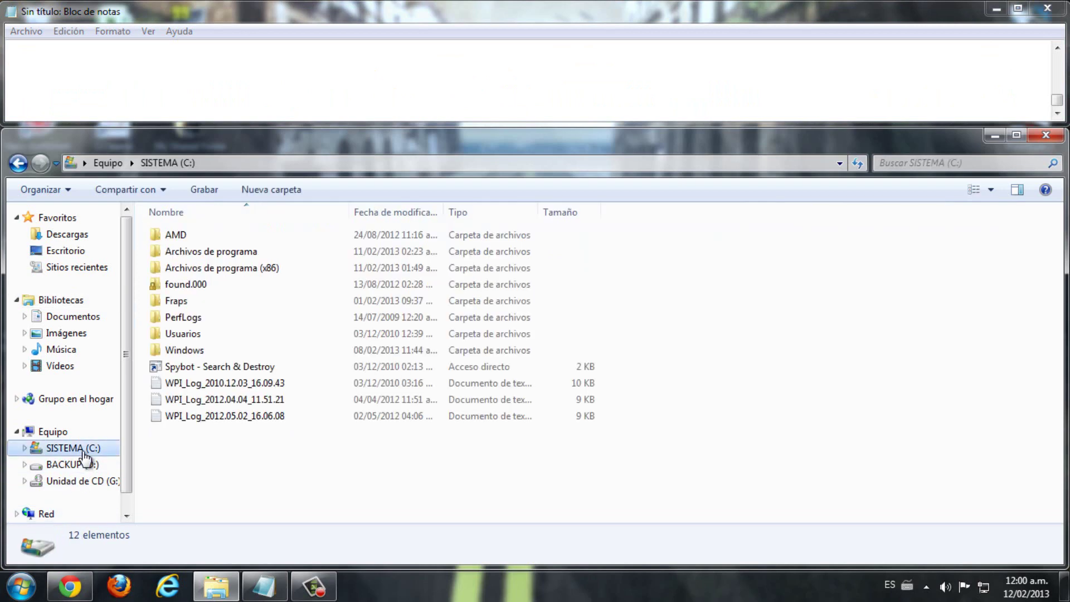
{"action": "double_click", "coordinate": [210, 268]}
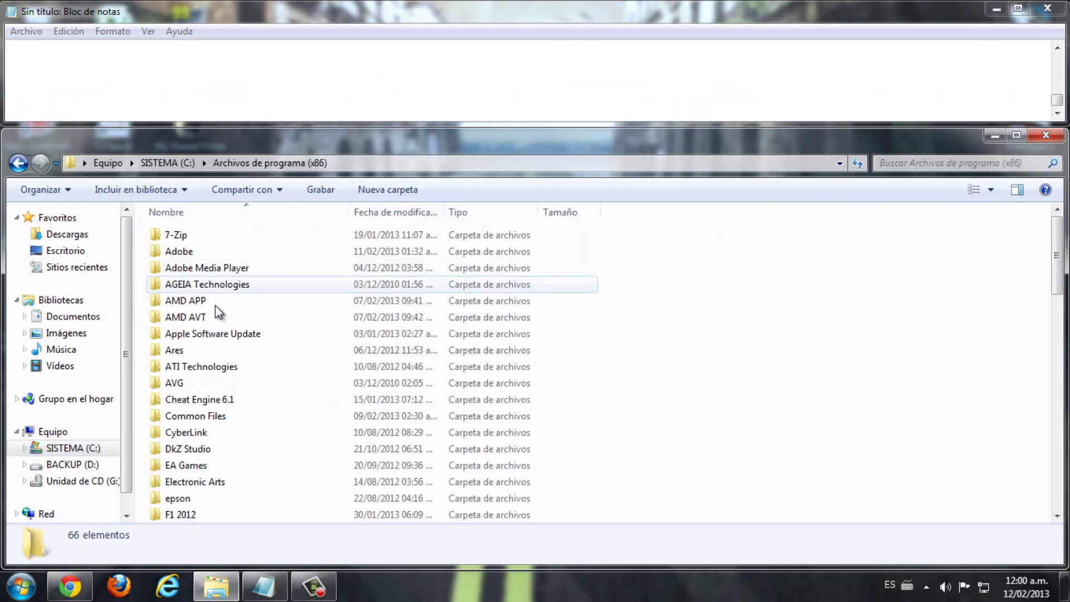
{"action": "left_click", "coordinate": [168, 162]}
{"action": "double_click", "coordinate": [223, 252]}
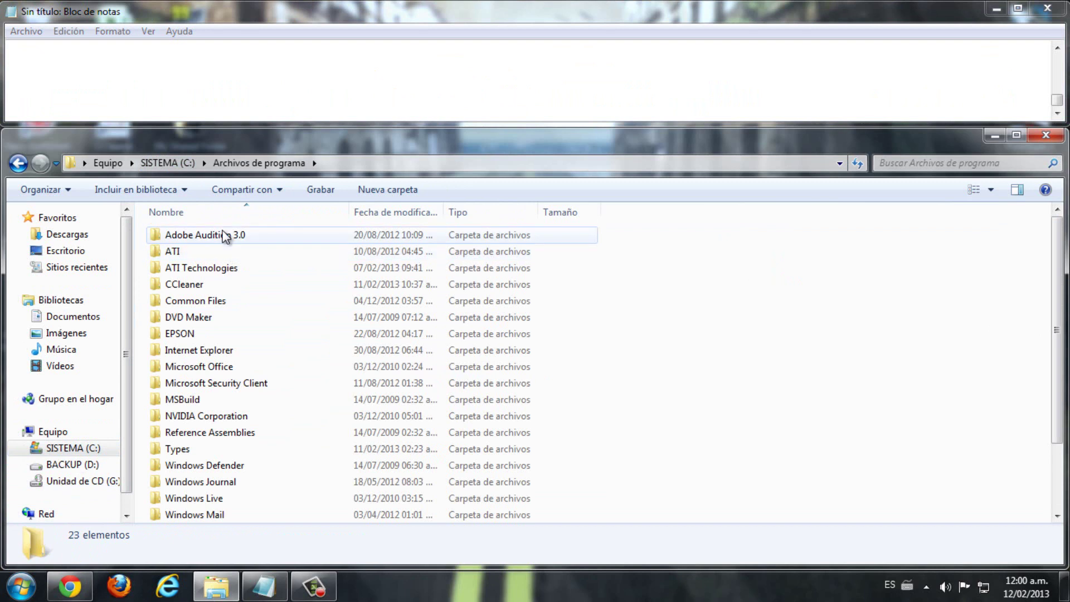
{"action": "scroll", "coordinate": [219, 390], "scroll_direction": "down", "scroll_amount": 2}
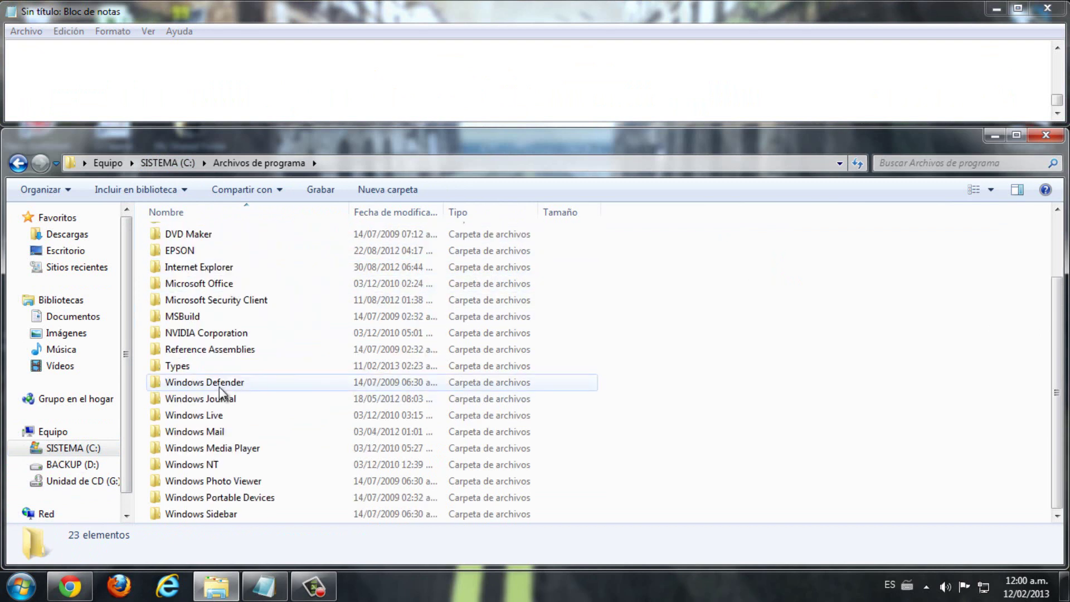
{"action": "double_click", "coordinate": [181, 367]}
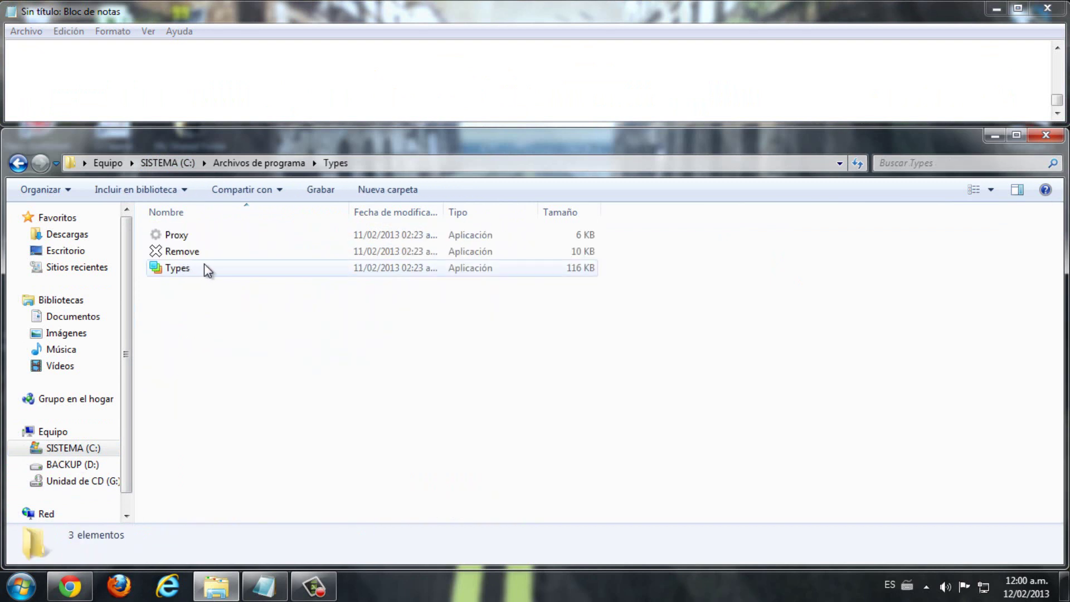
Add the note line "VAMOS A EJECUTARLO COMO ADMINISTRADOR SI USAMOS WINDOWS 7" and return to the Types folder window
{"action": "left_click", "coordinate": [212, 105]}
{"action": "type", "text": "VAMOS A"}
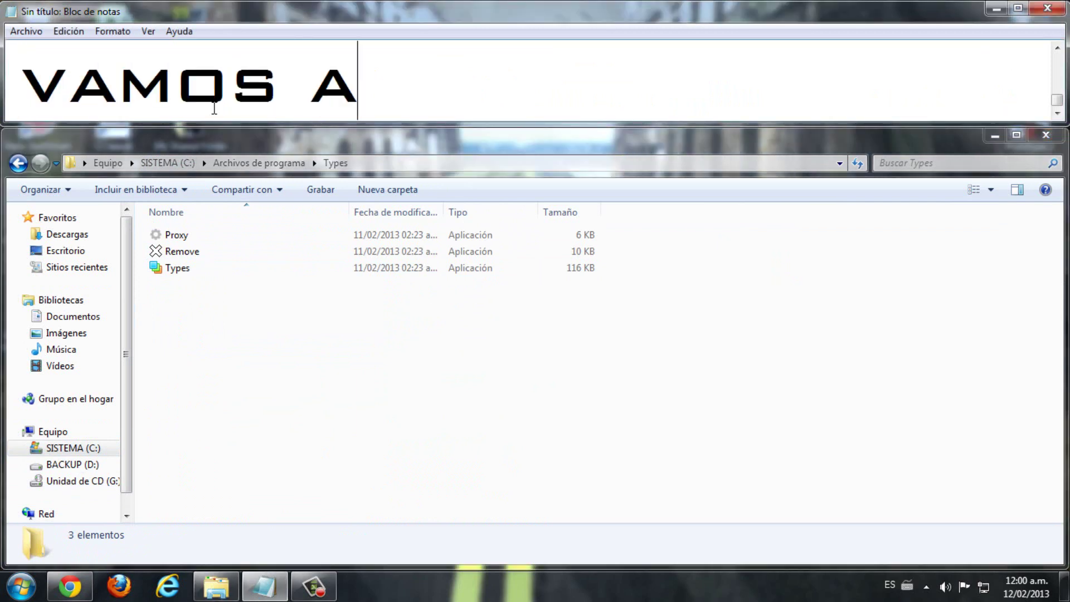
{"action": "type", "text": " EJECUTARLO COMO ADMINISTRADOR SI USAMOS WINDOWS"}
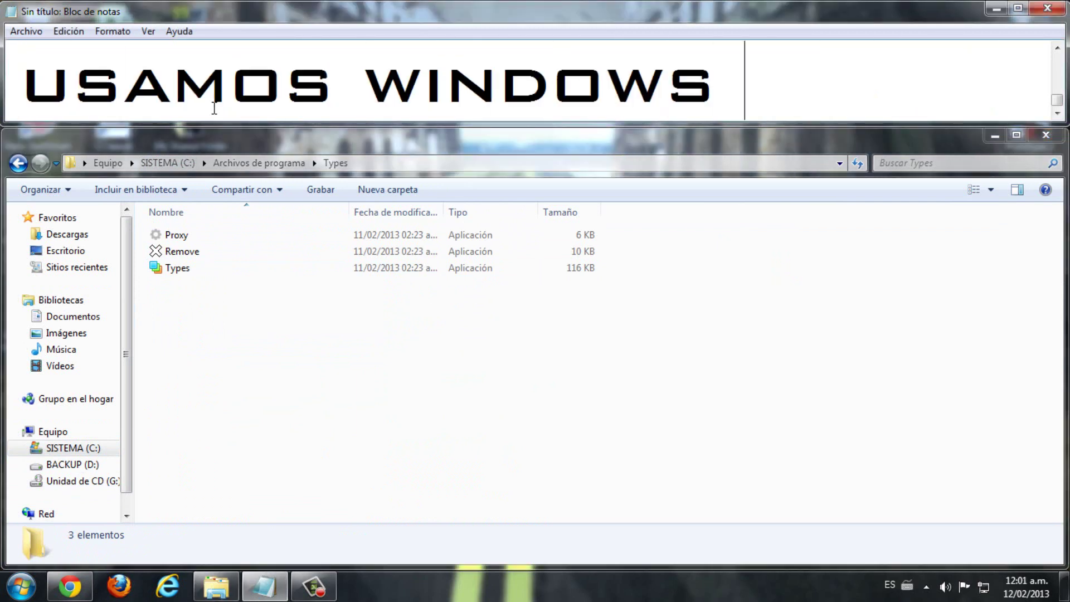
{"action": "type", "text": " 7"}
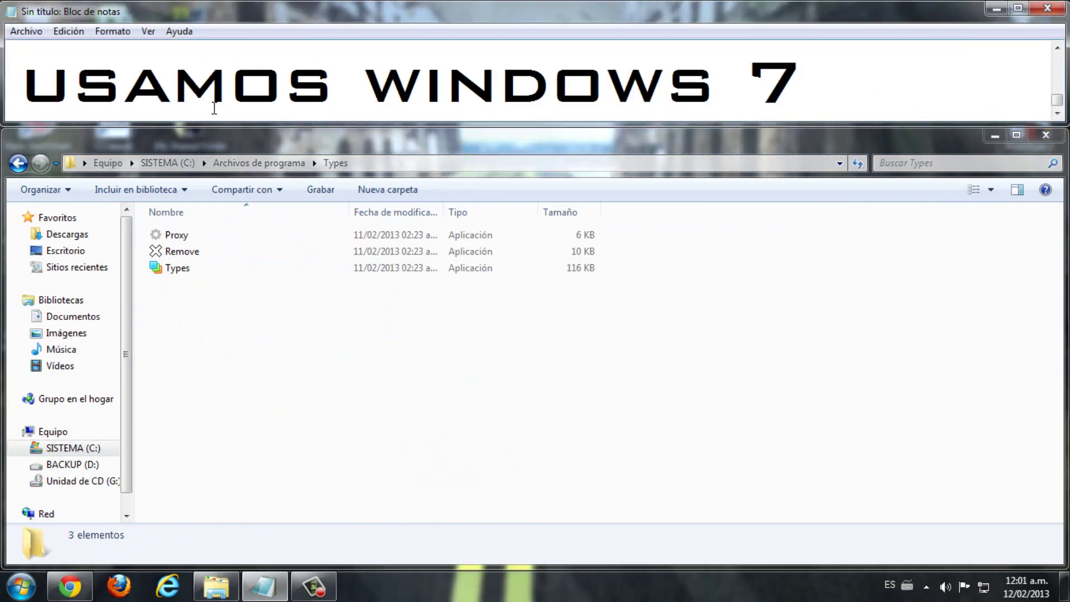
{"action": "left_click", "coordinate": [234, 316]}
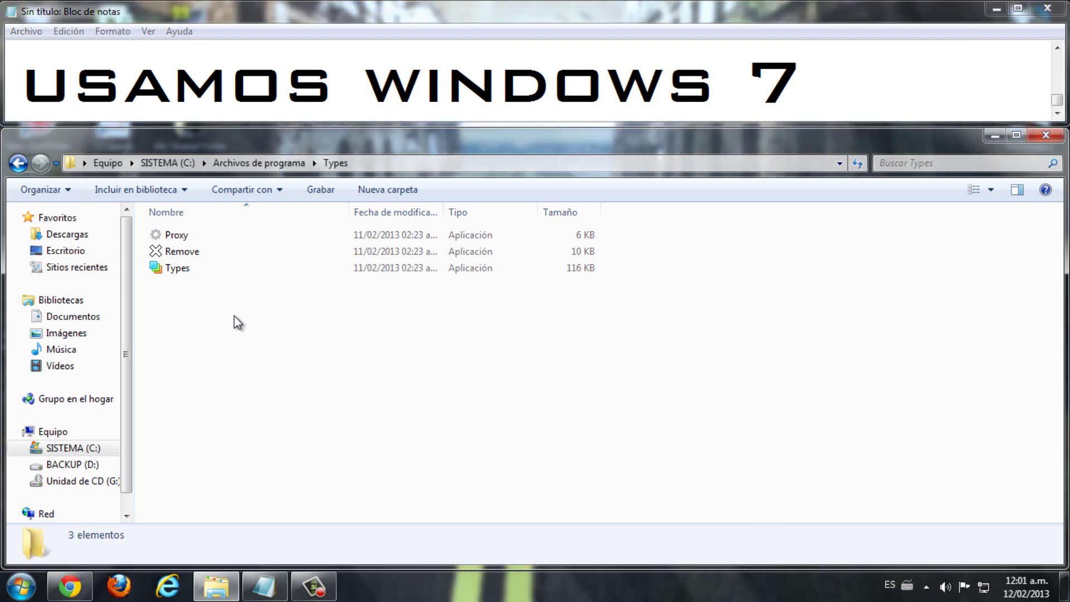
Run the Types application from its installation folder as administrator
{"action": "left_click", "coordinate": [186, 270]}
{"action": "right_click", "coordinate": [186, 270]}
{"action": "left_click", "coordinate": [262, 254]}
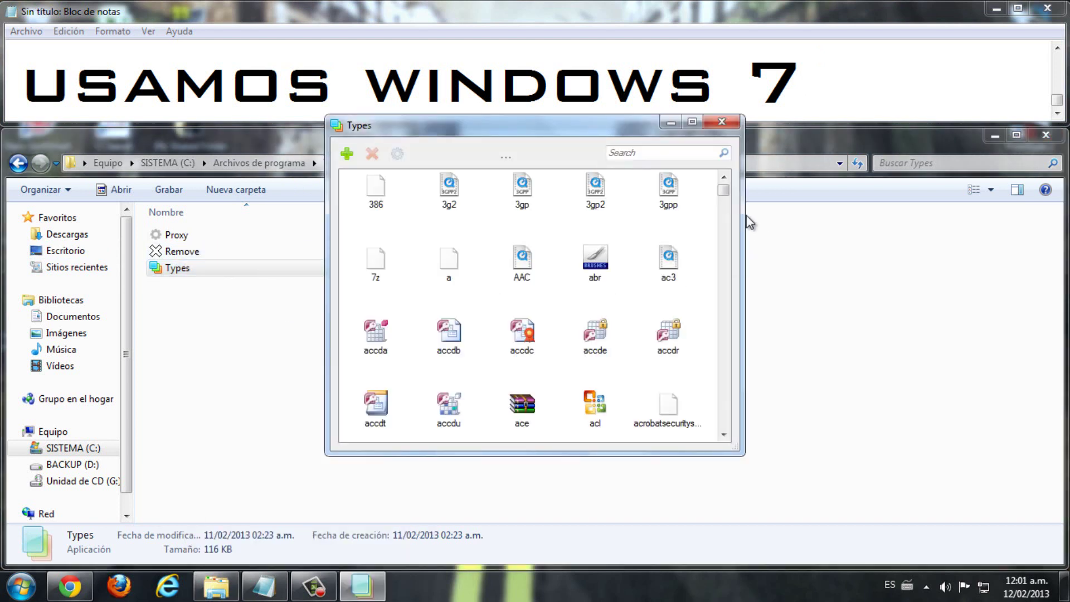
Add the note line "UNA VEZ ACA NOS VAMOS A ESCRIBIR EL FORMATO QUE ESTAMOS BUSCANDO (PSD) EN LA BARRA DE SEARCH"
{"action": "left_click", "coordinate": [826, 99]}
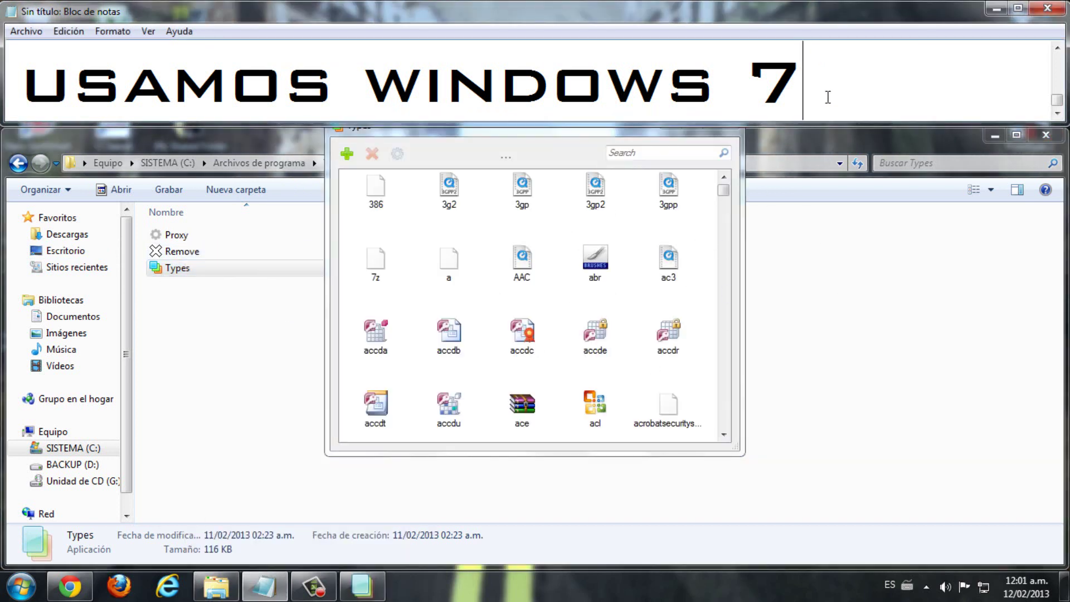
{"action": "key", "text": "ctrl+a"}
{"action": "type", "text": "UNA VEZ ACA NOS VAMOS A ESCRIBIR EL FORMATO QUE"}
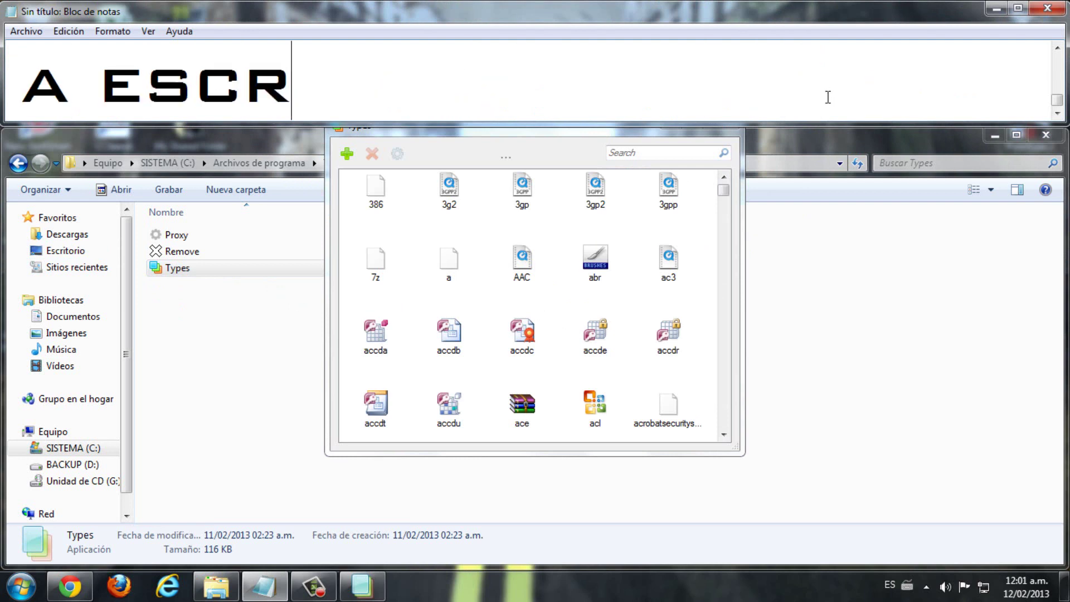
{"action": "type", "text": " ESTAMOS BUSCANDO"}
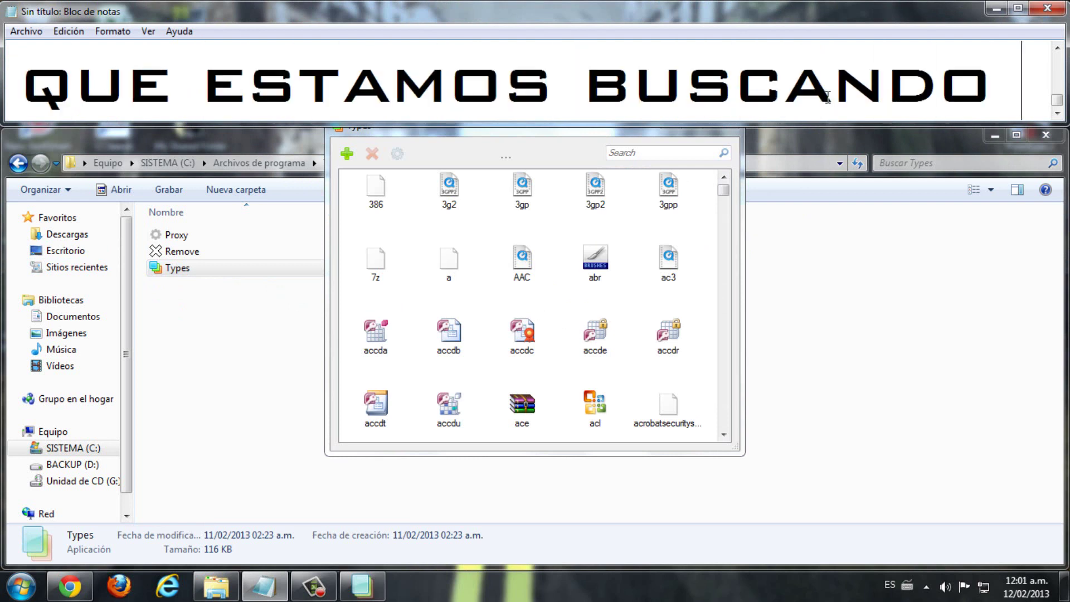
{"action": "type", "text": " (PSD) EN LA BARRA DE SEARCH"}
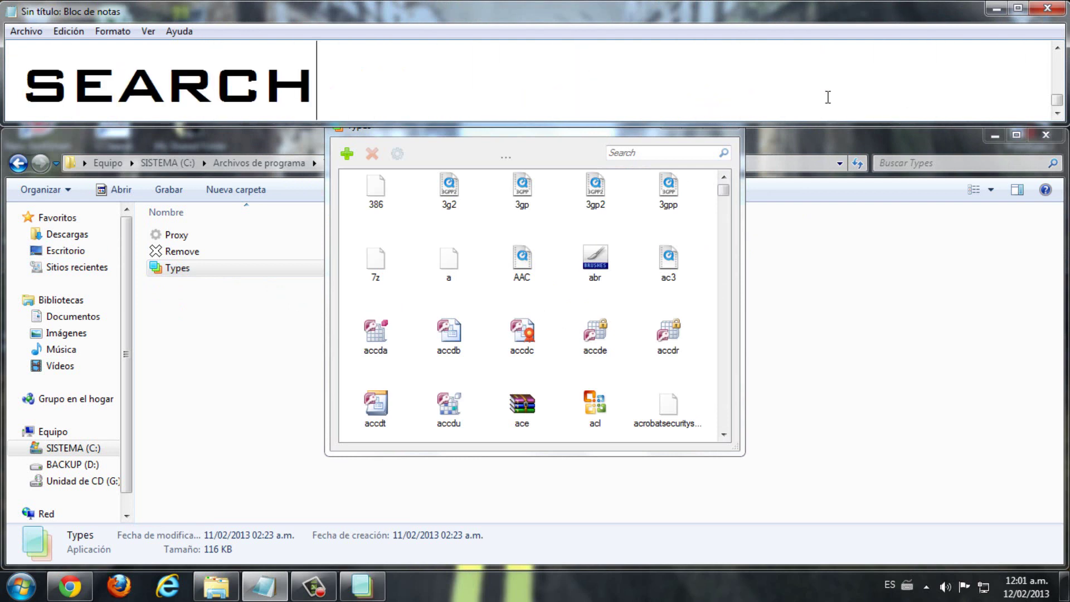
Search the Types file type list for "psd" and select the psd type
{"action": "left_click", "coordinate": [650, 149]}
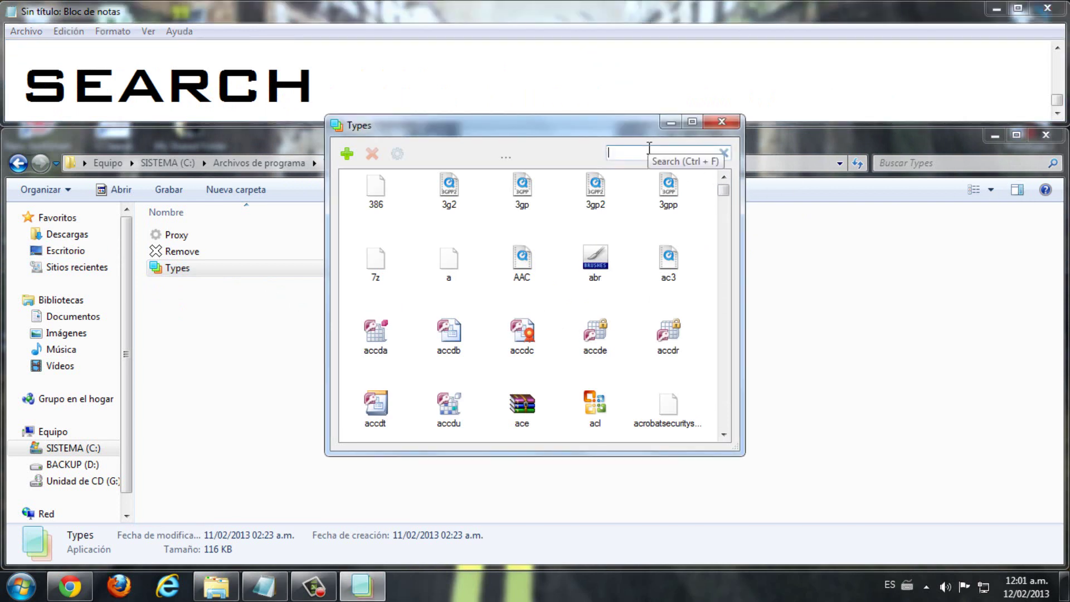
{"action": "type", "text": "psd"}
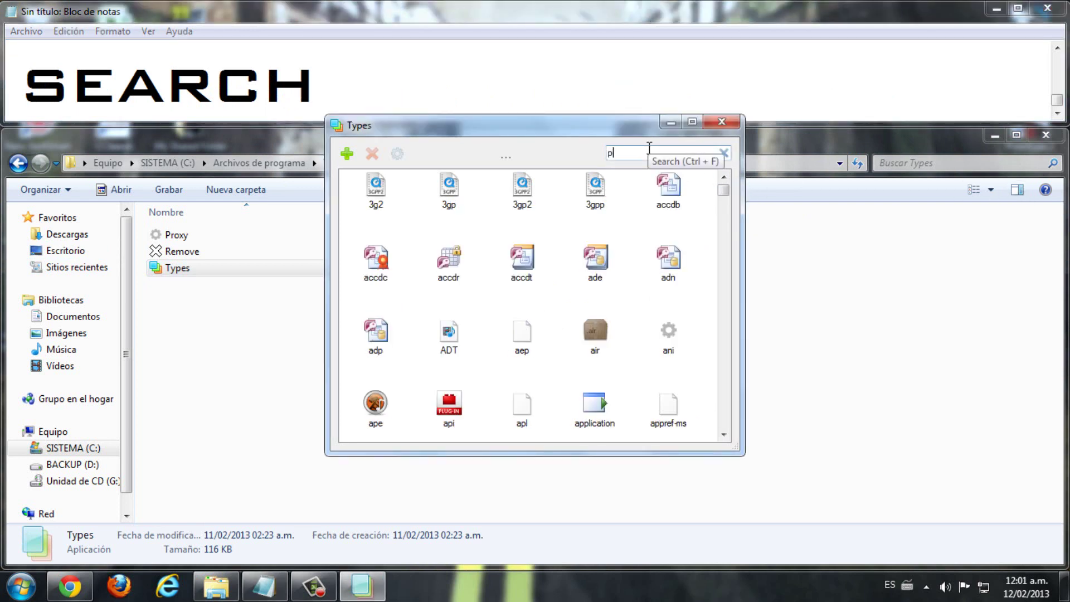
{"action": "left_click", "coordinate": [377, 181]}
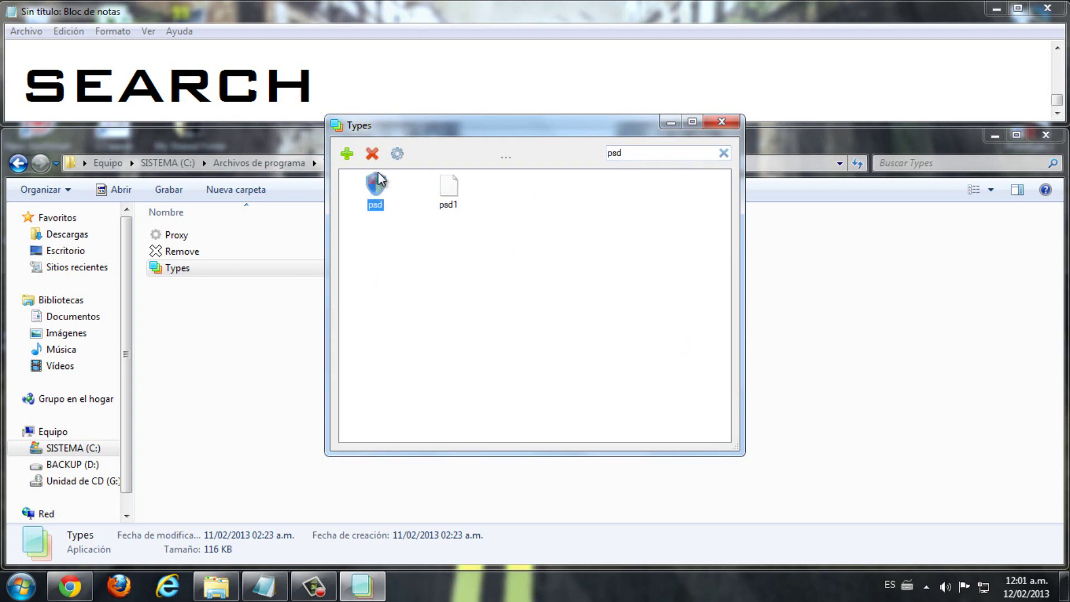
Add the note lines "NOS VA A APARECER EL ICONO D:" and "AHORA HAREMOS LO SIGUIENTE"
{"action": "left_click", "coordinate": [353, 48]}
{"action": "key", "text": "ctrl+a"}
{"action": "type", "text": "NOS VA A AO"}
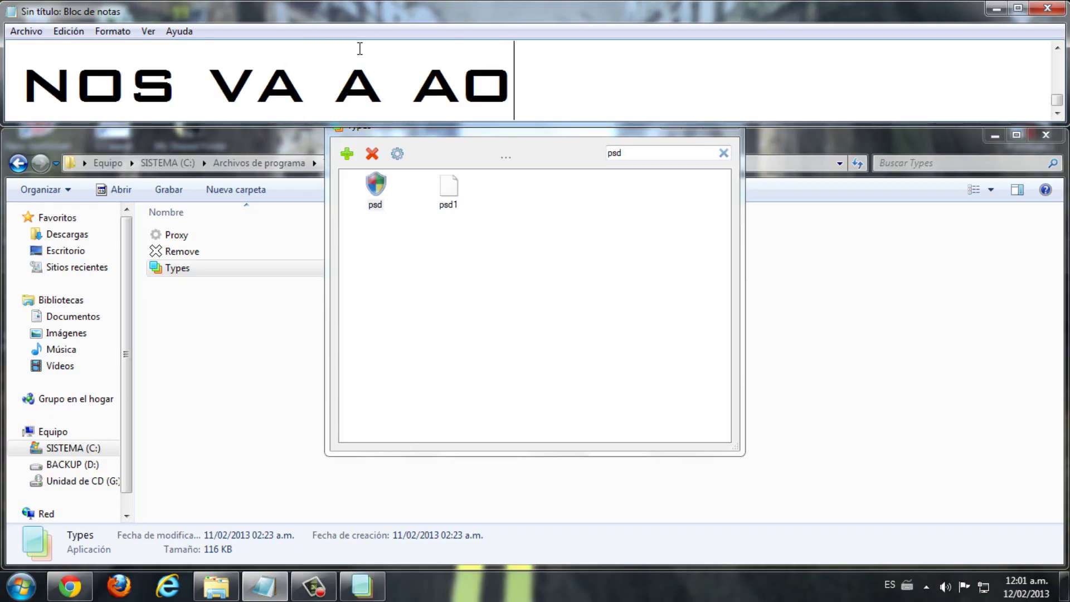
{"action": "key", "text": "BackSpace"}
{"action": "type", "text": "parecer el icono D:"}
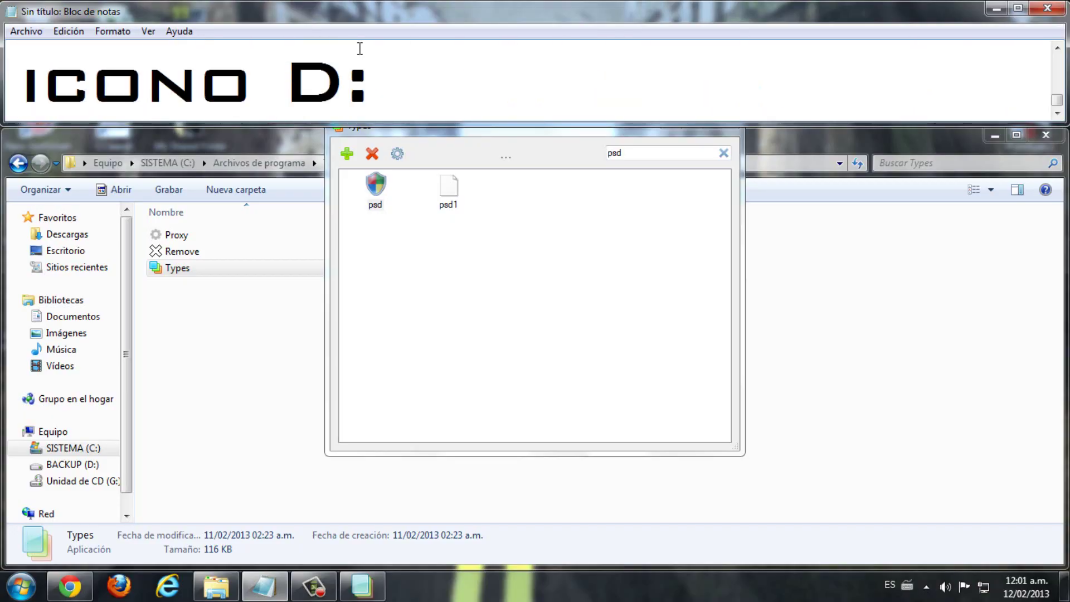
{"action": "key", "text": "Return"}
{"action": "type", "text": "ahora haremos lo siguiente"}
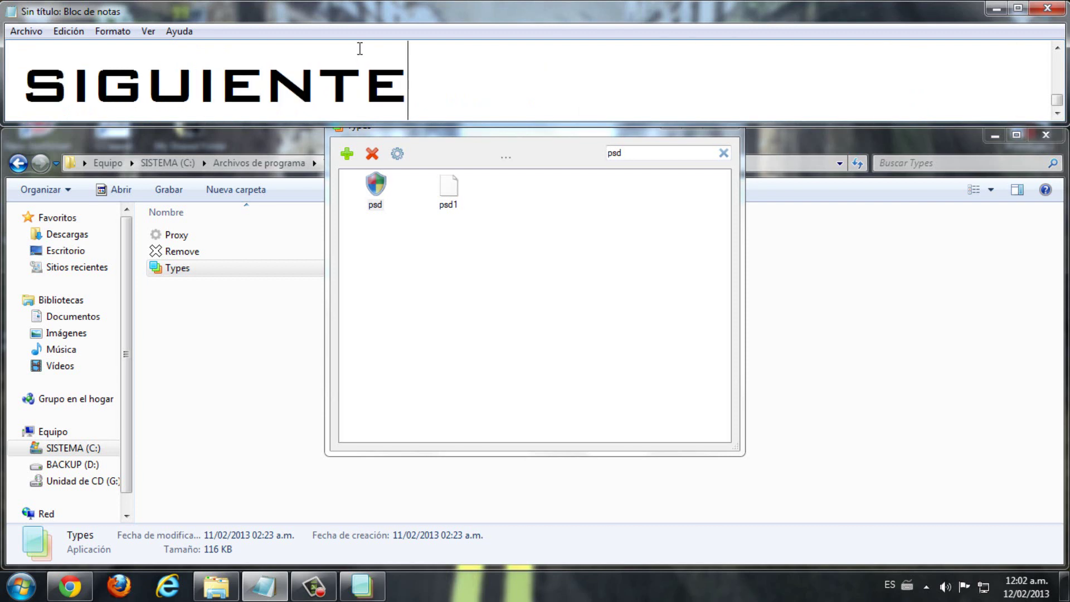
Start browsing for an icon file in the psd type's properties and add the note line "ACA BUSCAMOS EL EJECUTABLE DE PHOTOSHOP"
{"action": "right_click", "coordinate": [383, 181]}
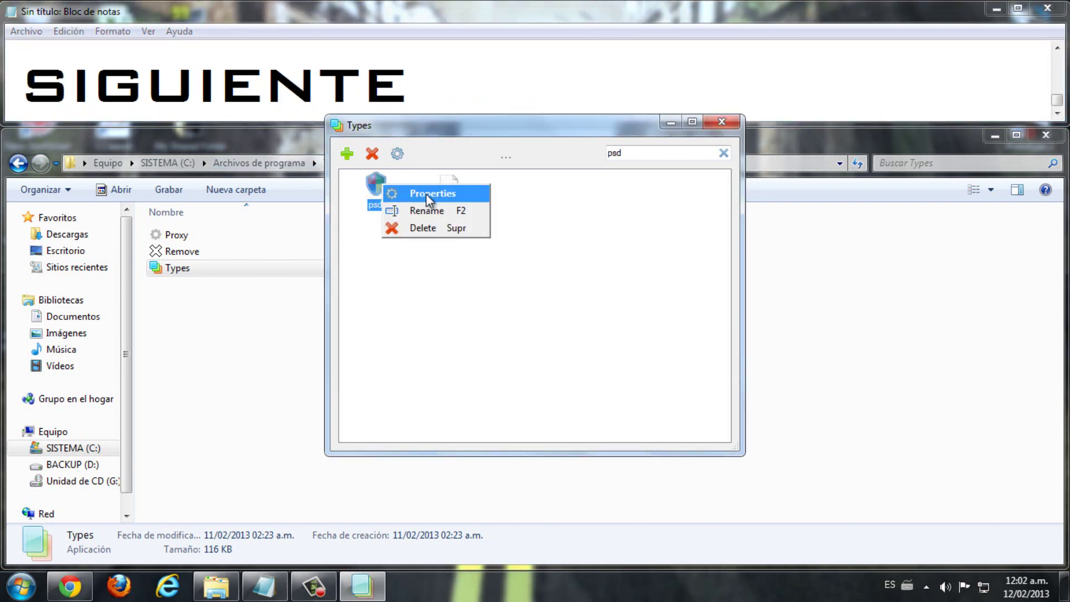
{"action": "left_click", "coordinate": [426, 193]}
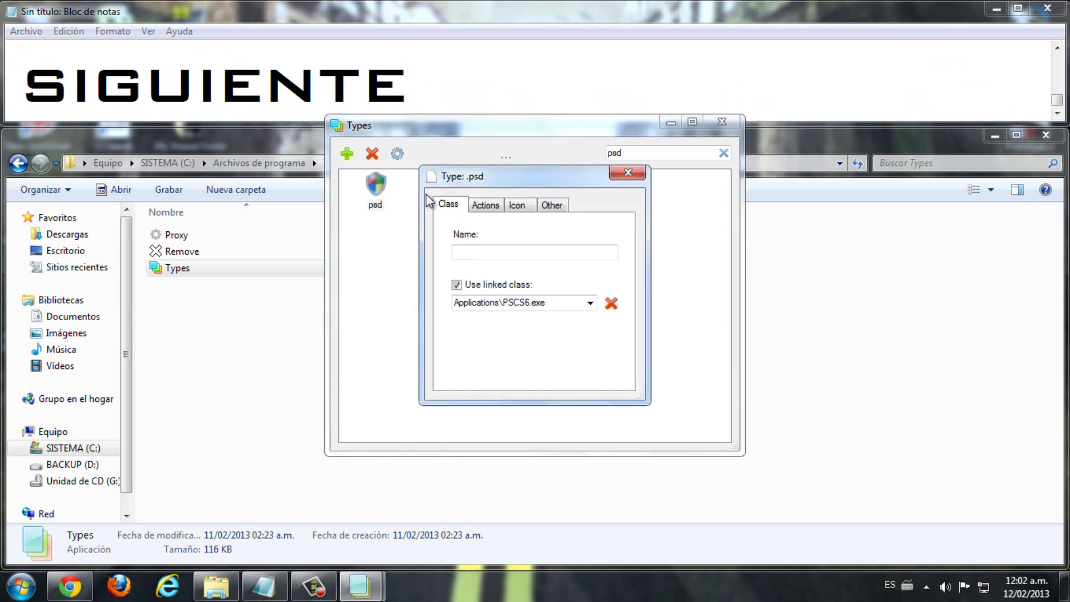
{"action": "left_click", "coordinate": [524, 205]}
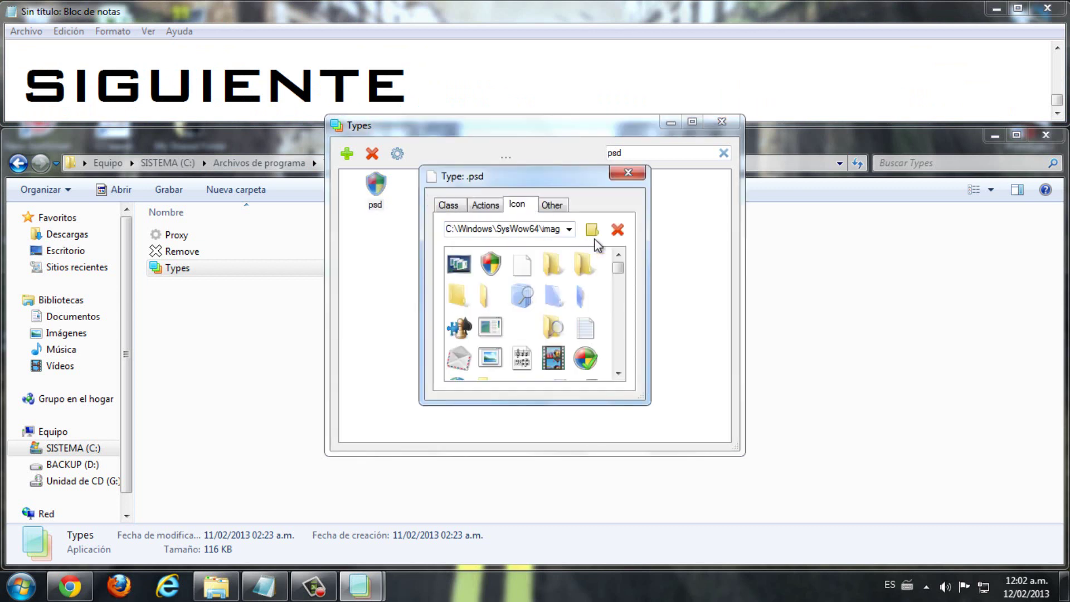
{"action": "left_click", "coordinate": [592, 230]}
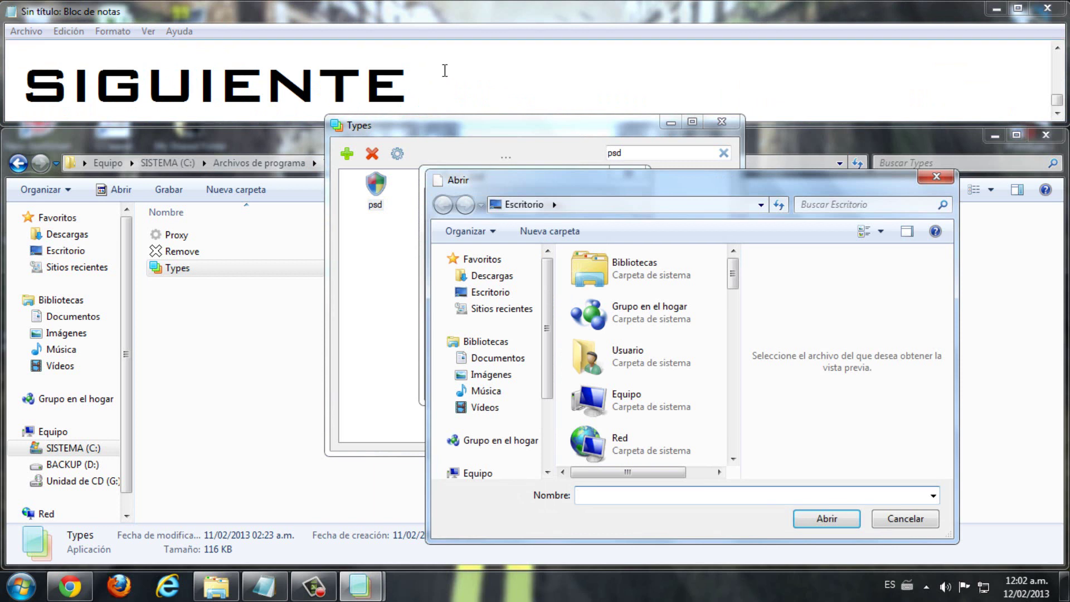
{"action": "key", "text": "Return"}
{"action": "type", "text": "ACA BUSCAMOS EL EJECUTABLE DE PHOTOSHOP"}
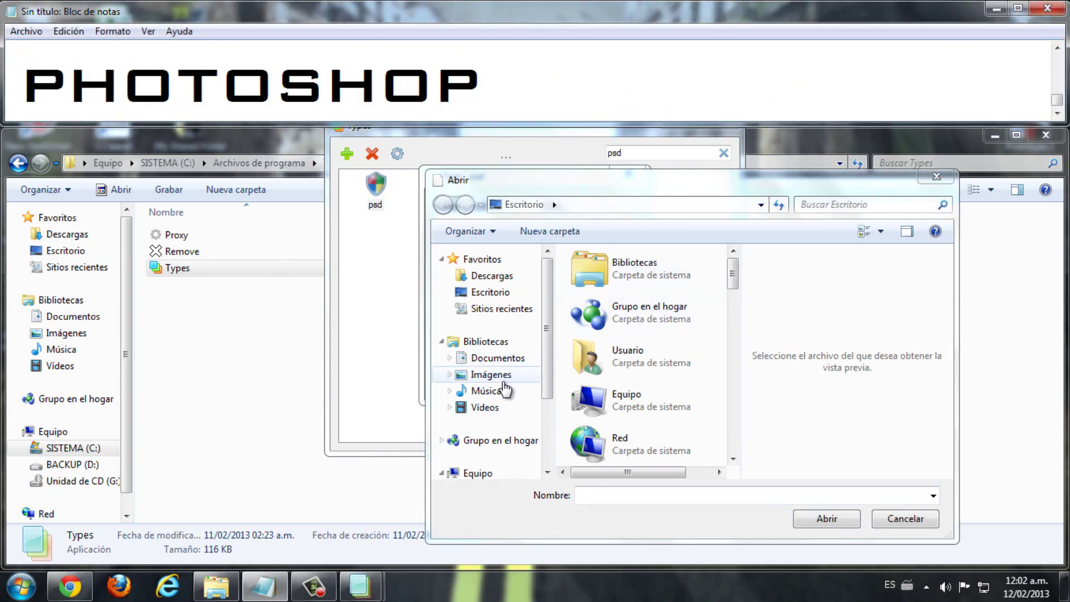
Load the icons from PSCS6.exe in the Adobe Photoshop CS6 folder under Archivos de programa (x86)/Adobe on drive SISTEMA (C:)
{"action": "left_click", "coordinate": [491, 474]}
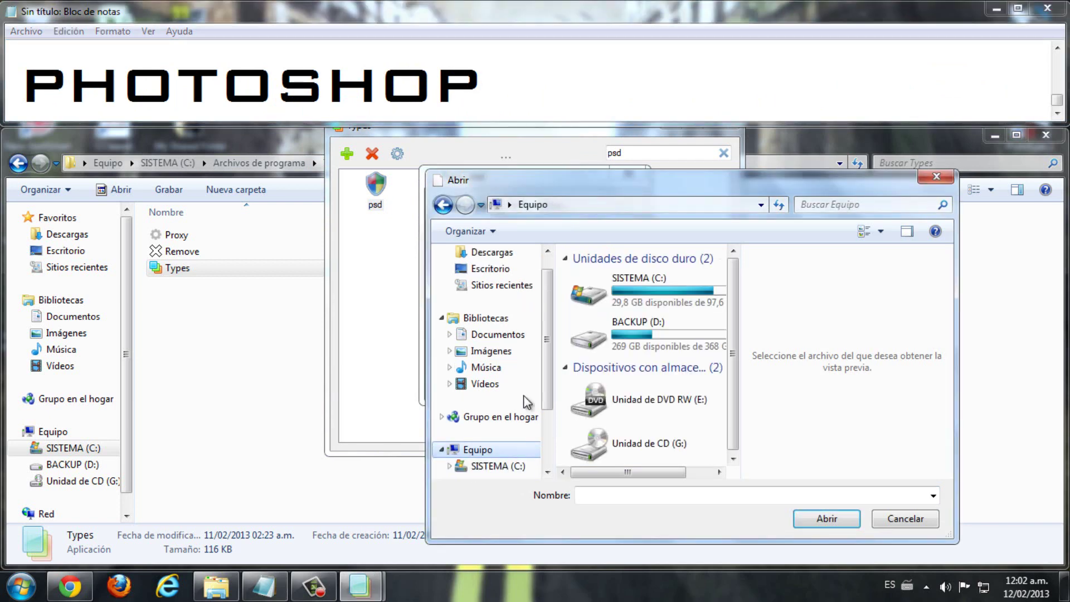
{"action": "double_click", "coordinate": [662, 304]}
{"action": "double_click", "coordinate": [662, 309]}
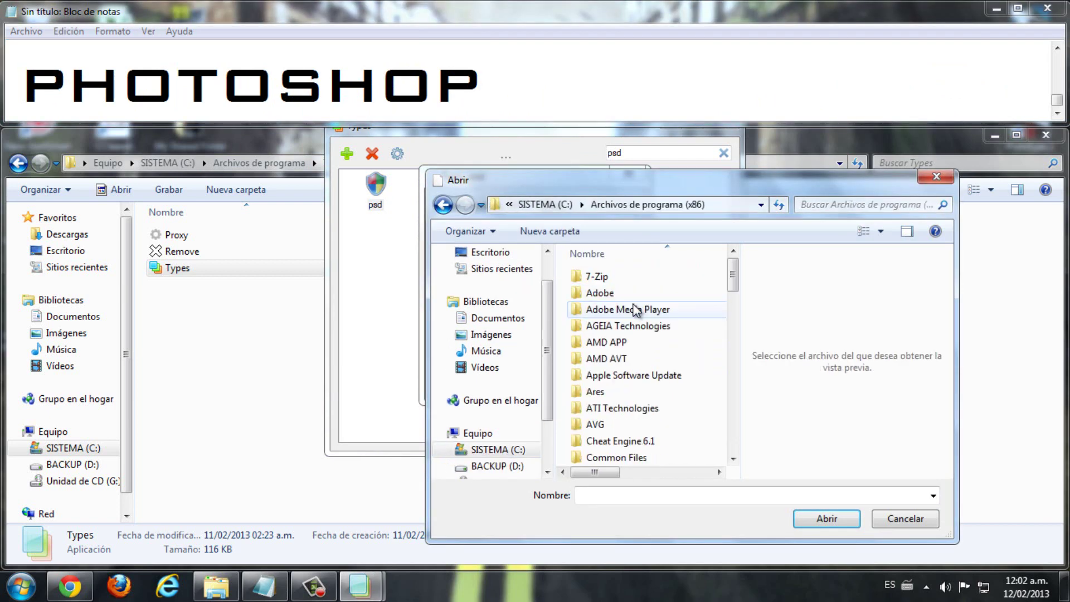
{"action": "double_click", "coordinate": [647, 293]}
{"action": "double_click", "coordinate": [626, 343]}
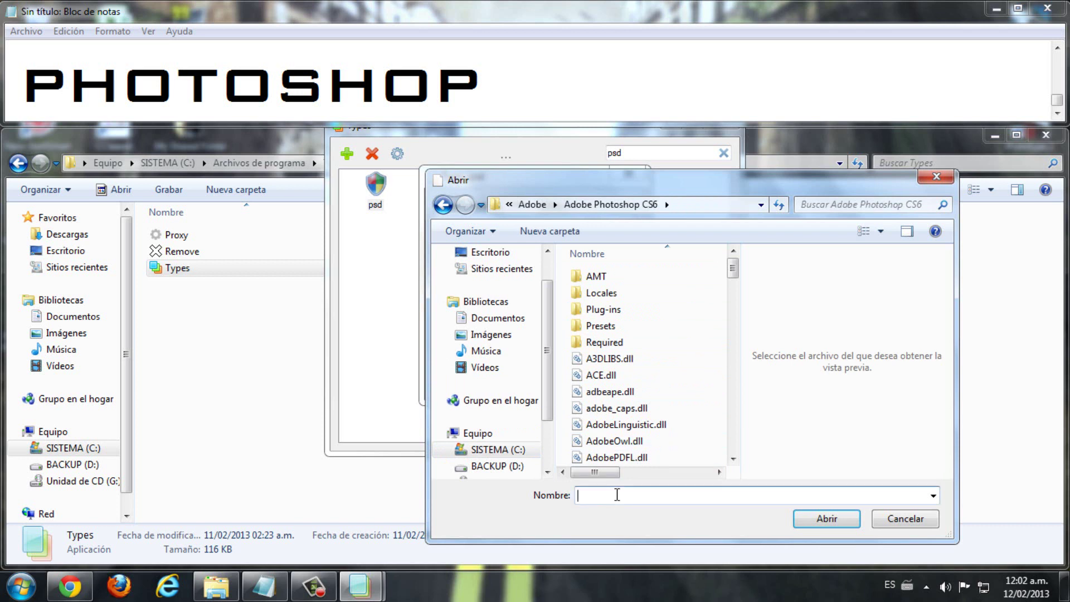
{"action": "type", "text": "psc"}
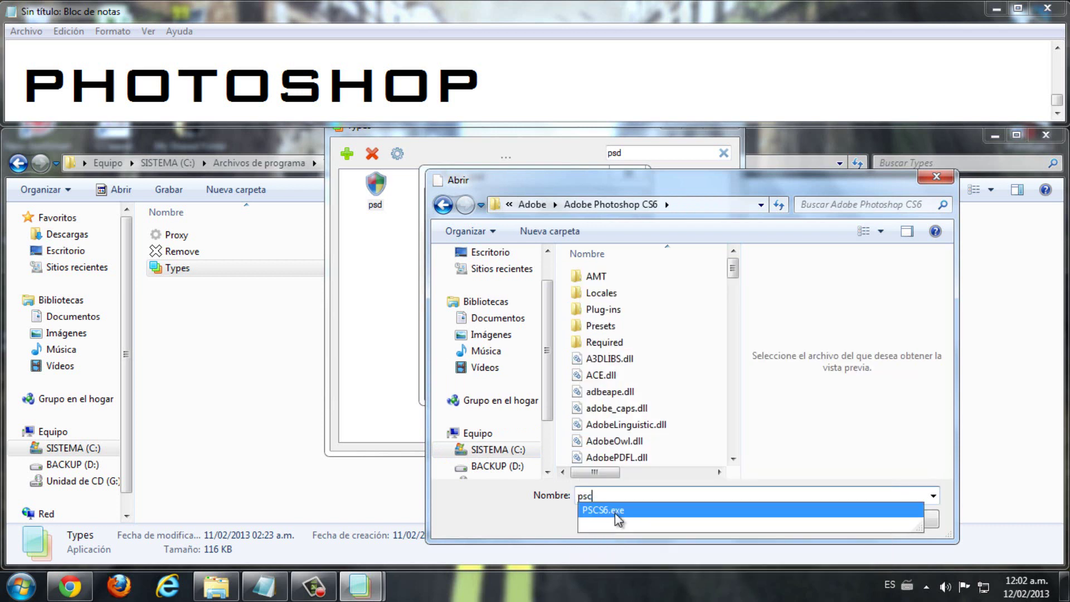
{"action": "left_click", "coordinate": [614, 512]}
{"action": "left_click", "coordinate": [816, 525]}
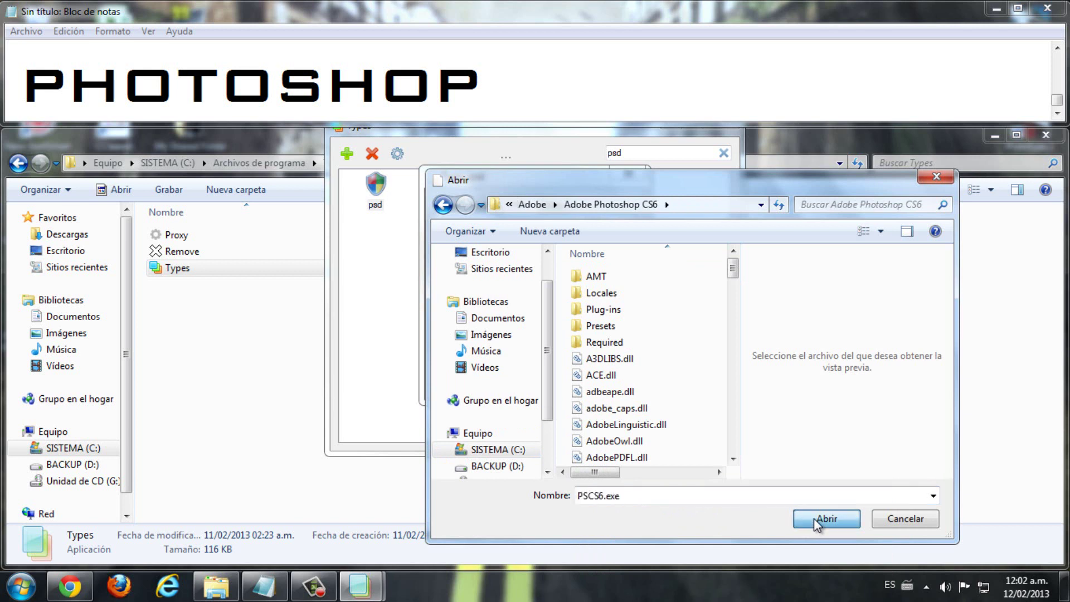
{"action": "key", "text": "Return"}
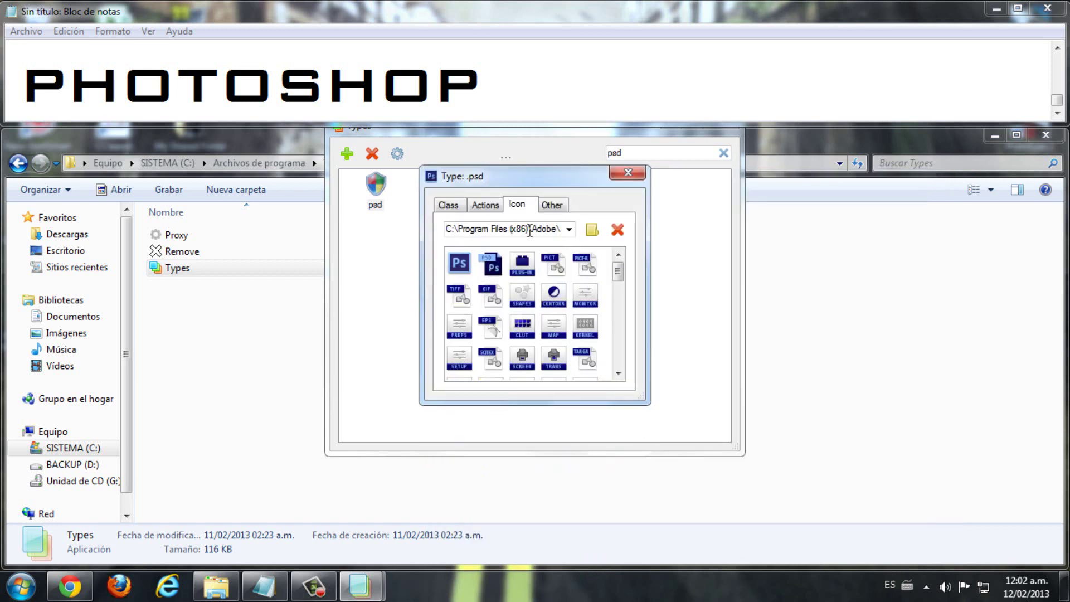
Add the note line "Y AHORA SOLAMENTE TENEMOS SELECCIONAR DEL ARCHIVO QUE CORRESPONDA EN ESTE CASO ES EL SEGUNDO"
{"action": "left_click", "coordinate": [510, 82]}
{"action": "key", "text": "Return"}
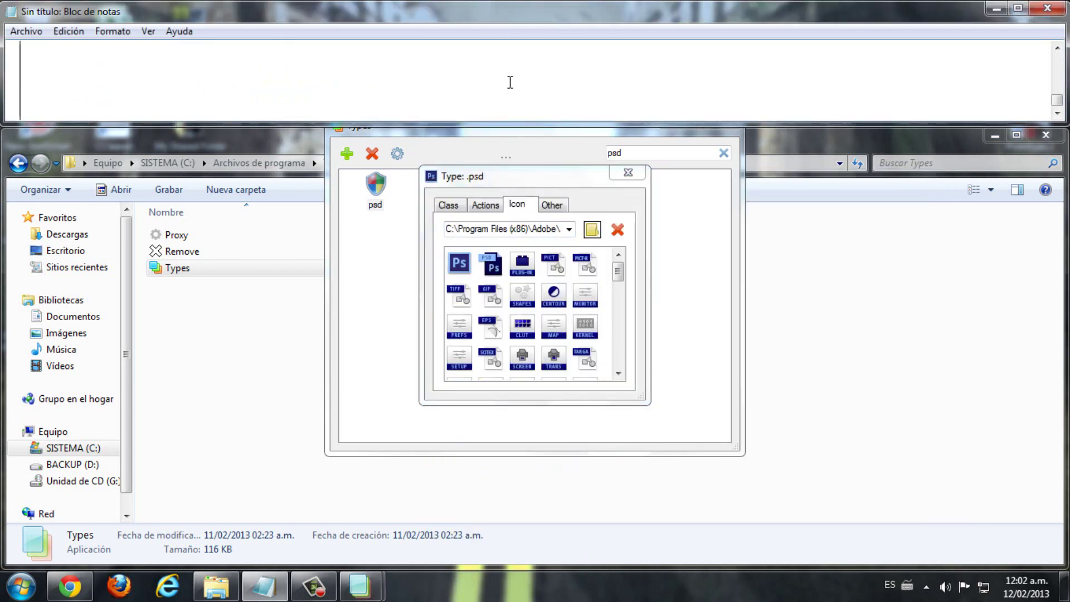
{"action": "type", "text": "Y AHORA SOLAMENTE TENEMOS SELECCIONAR DEL ARCHIVO QUE"}
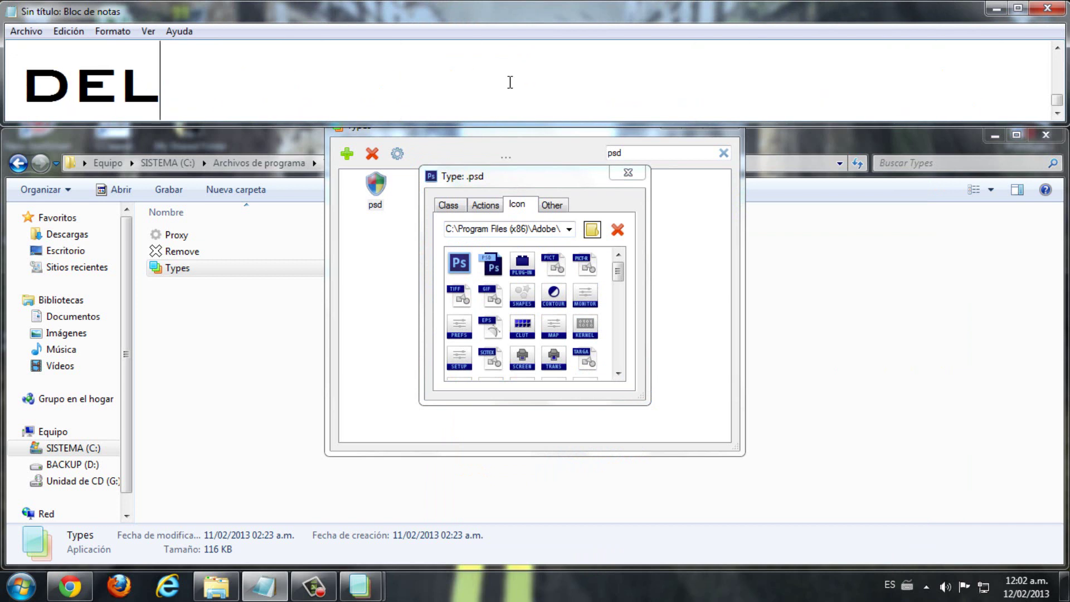
{"action": "type", "text": " CORRESPONDA EN ESTE CASO ES EL SEGUNDO"}
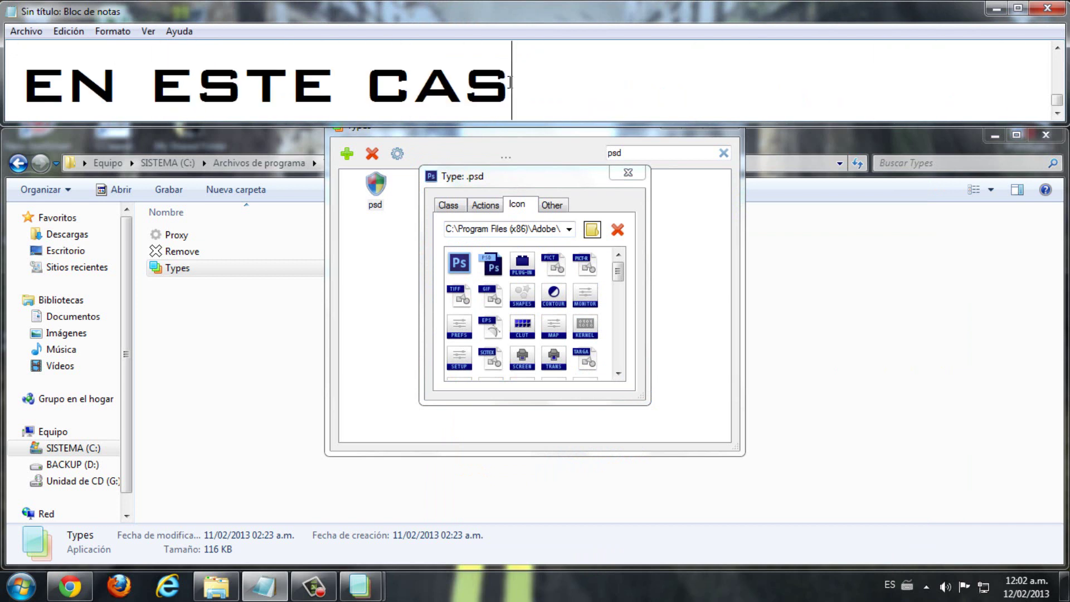
Assign the second icon to the .psd type, note "UNA VEZ SELECCIONADO NOS VAMOS A CERRAR LA VENTANA", and close the type's properties
{"action": "left_click", "coordinate": [498, 267]}
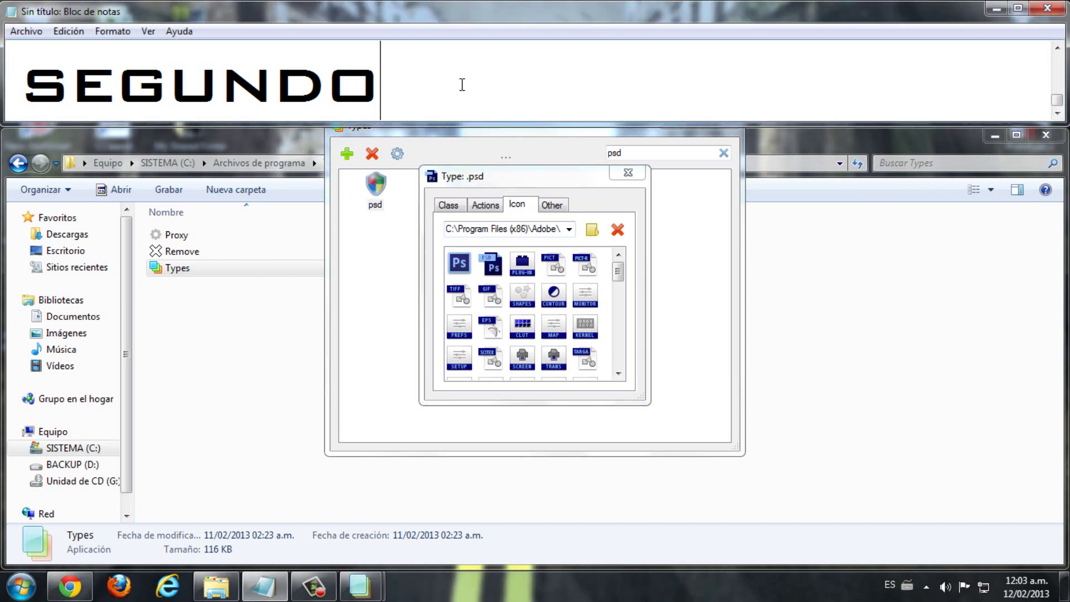
{"action": "type", "text": "UNA VEZ SELECCIONADO N"}
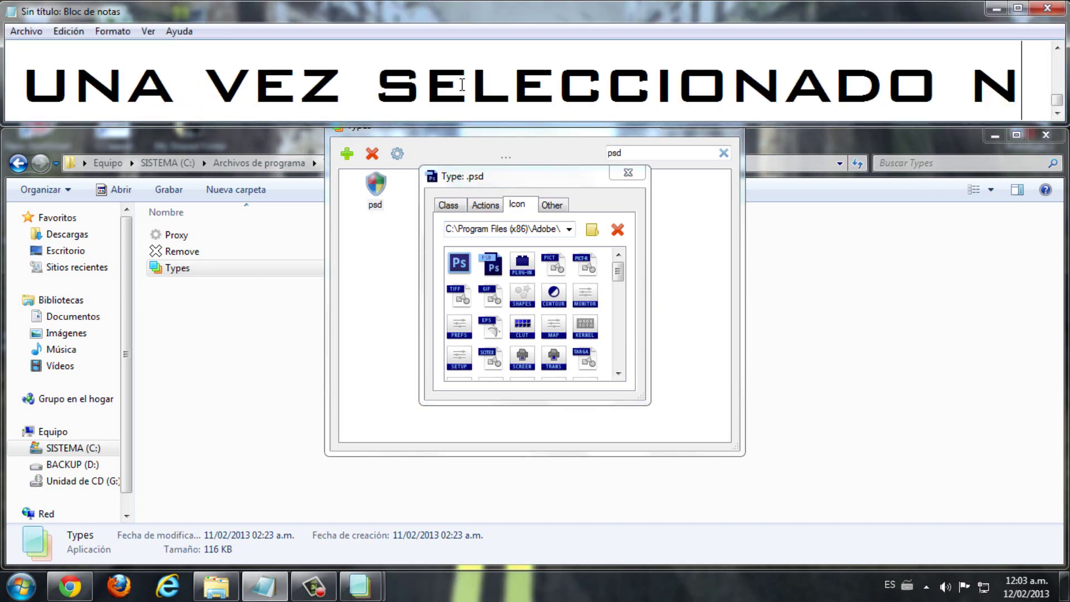
{"action": "type", "text": "OS VAMOS A CERRAR LA VENTANA"}
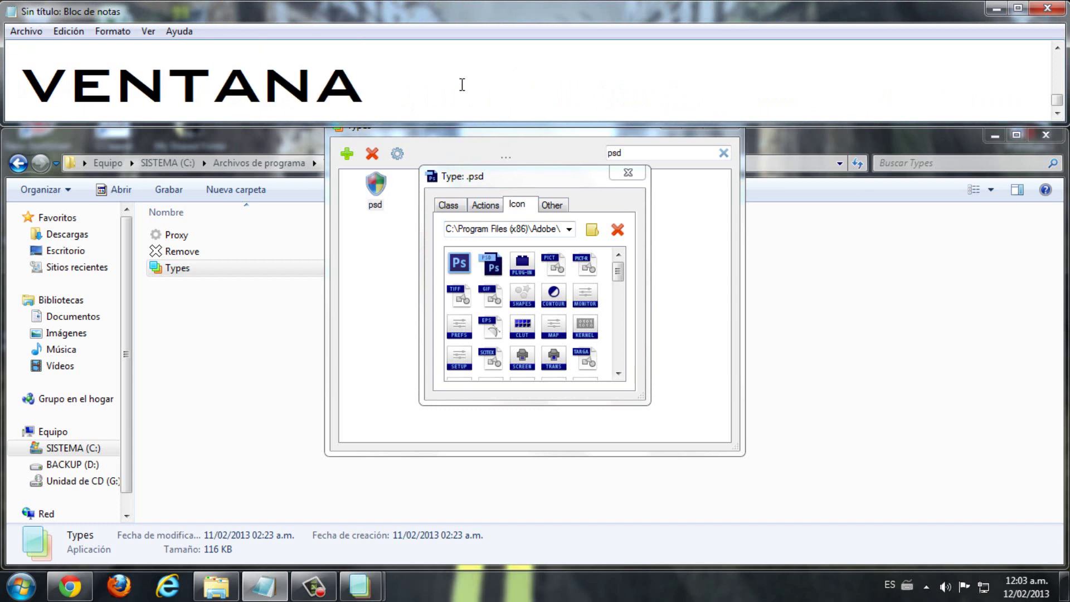
{"action": "left_click", "coordinate": [627, 173]}
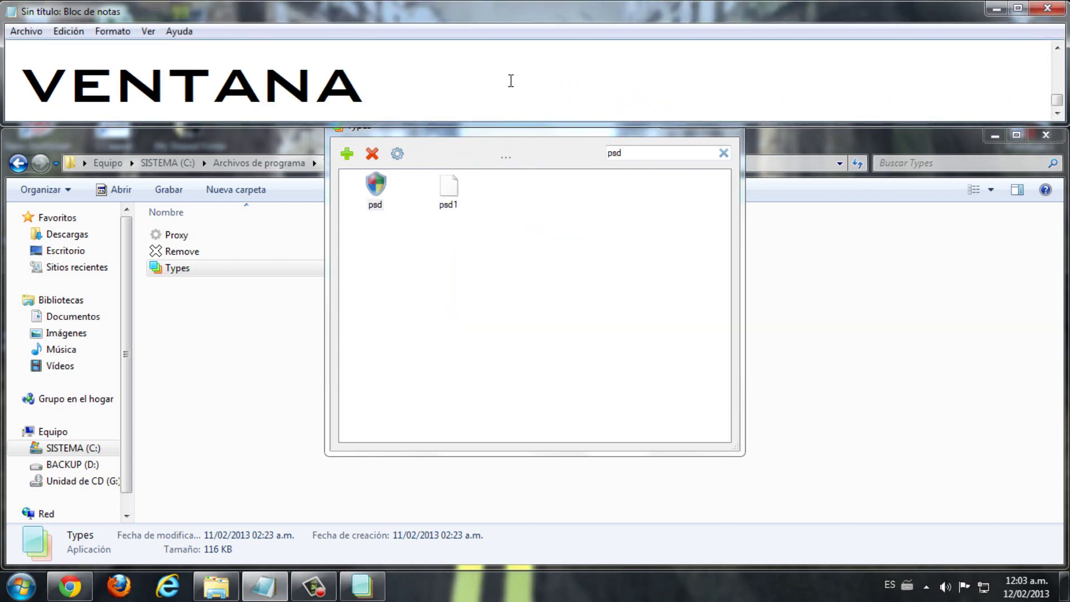
Add the note line "Y AHORA VAMOS A IR A BUSCAR EL ABR Y EL CFH"
{"action": "type", "text": "Y AHORA VAMOS A IR"}
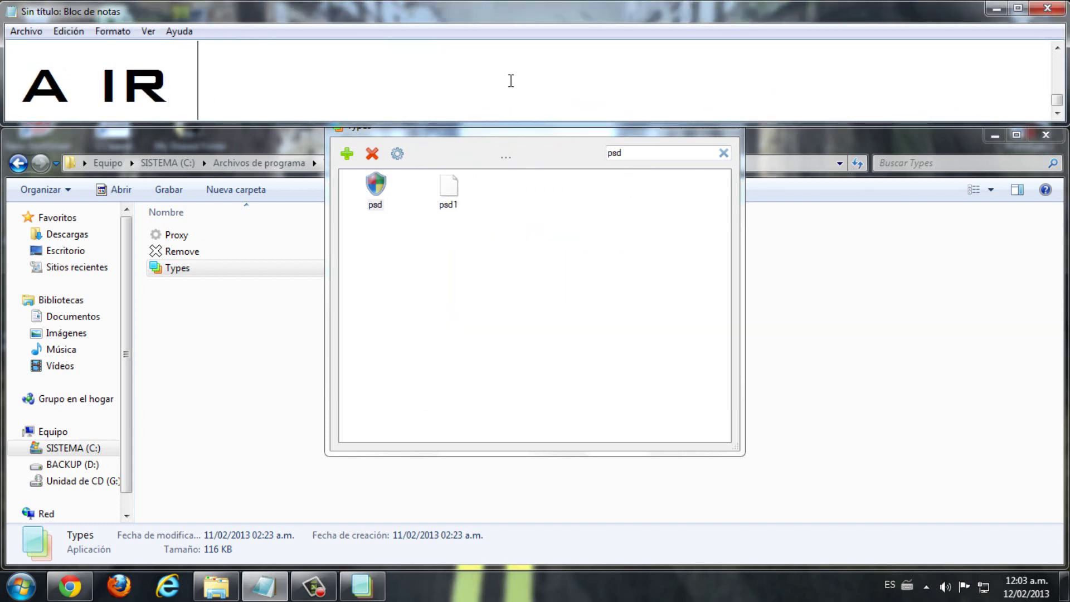
{"action": "type", "text": " A BUSCAR EL ABR Y EL C"}
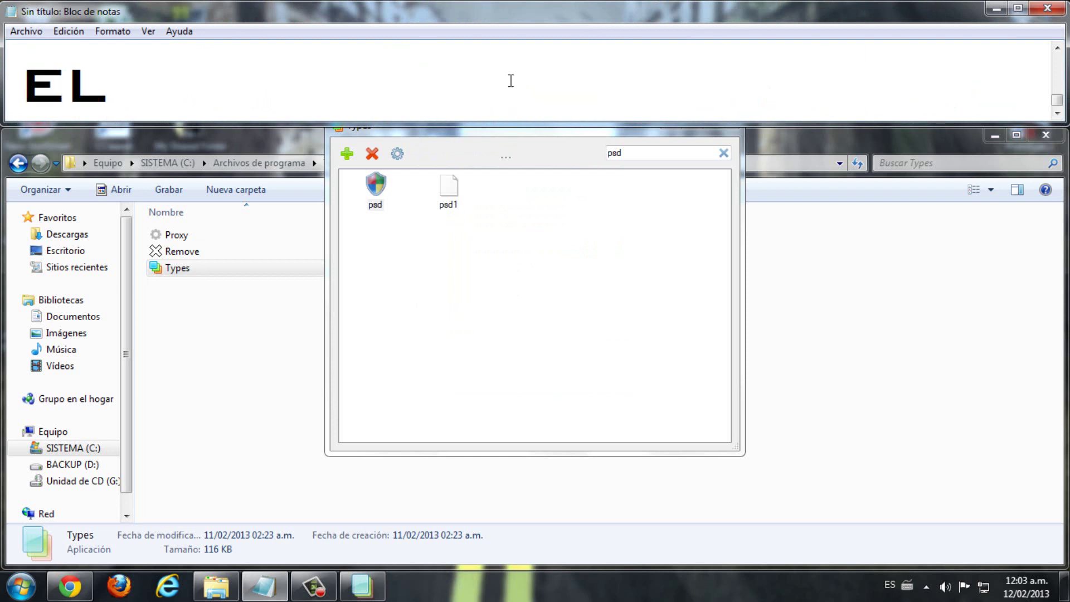
{"action": "type", "text": "FH"}
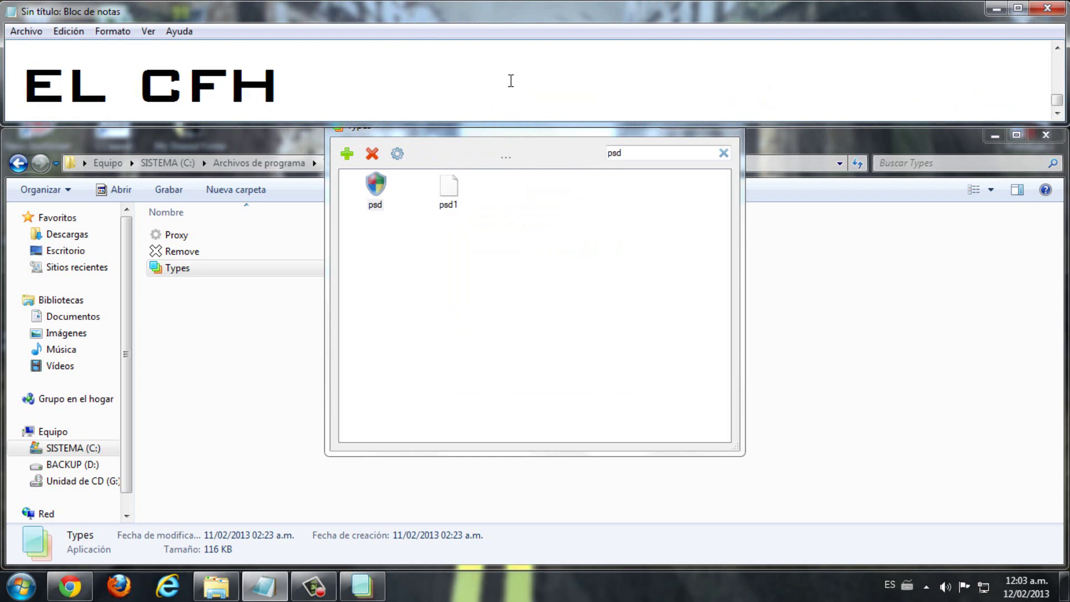
Replace the search term in Types with "abr" to find the brush file type
{"action": "left_click", "coordinate": [663, 156]}
{"action": "key", "text": "BackSpace"}
{"action": "key", "text": "BackSpace"}
{"action": "key", "text": "BackSpace"}
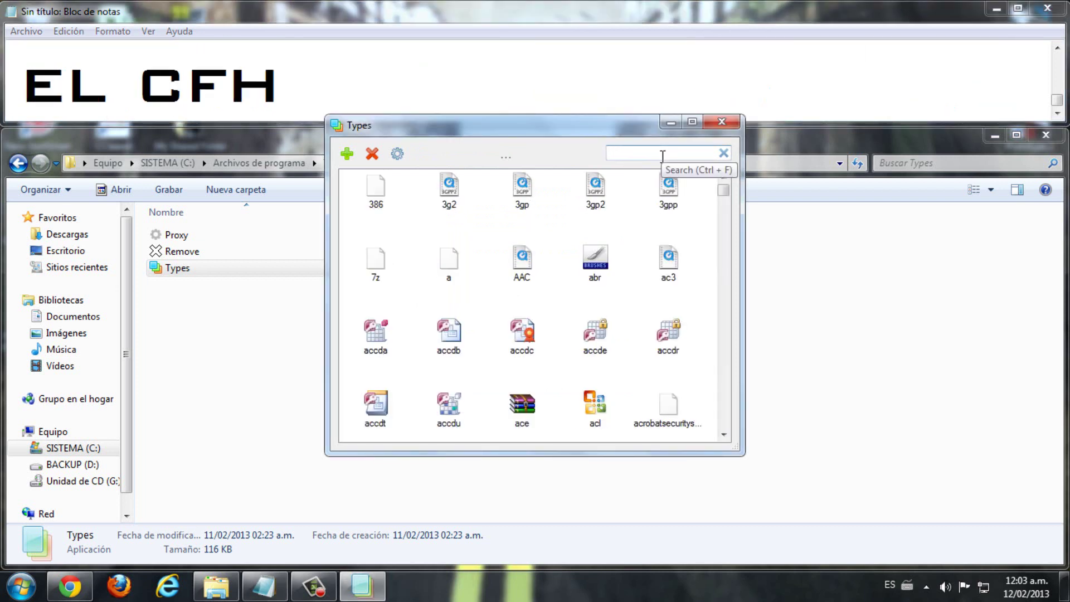
{"action": "type", "text": "abr"}
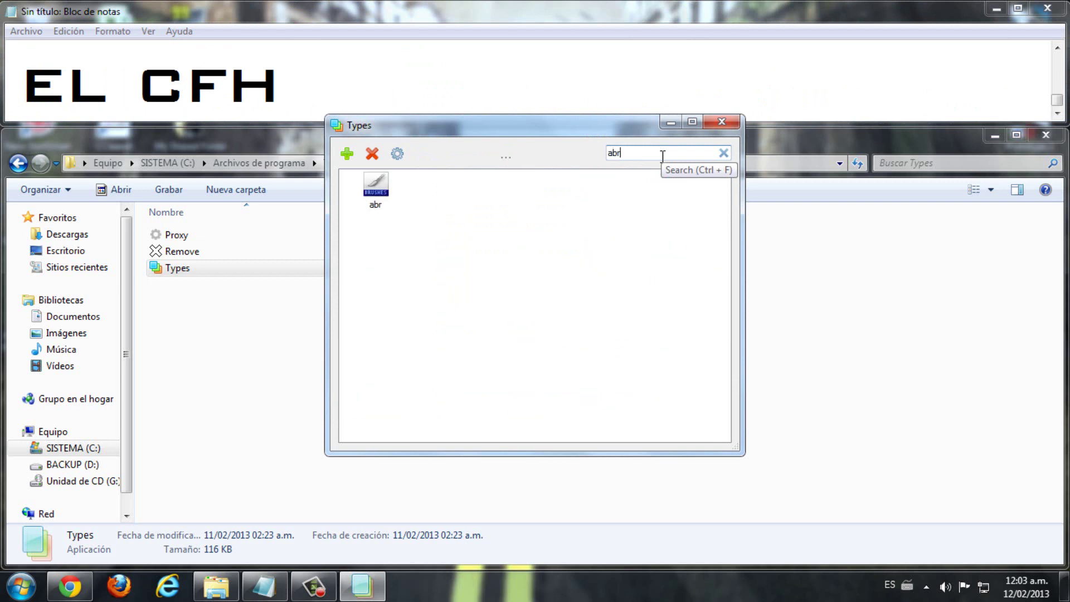
Add the note line "SI NO APARECE VAMOS A HACER ESTO"
{"action": "left_click", "coordinate": [356, 67]}
{"action": "key", "text": "ctrl+a"}
{"action": "type", "text": "SI NO APARECE"}
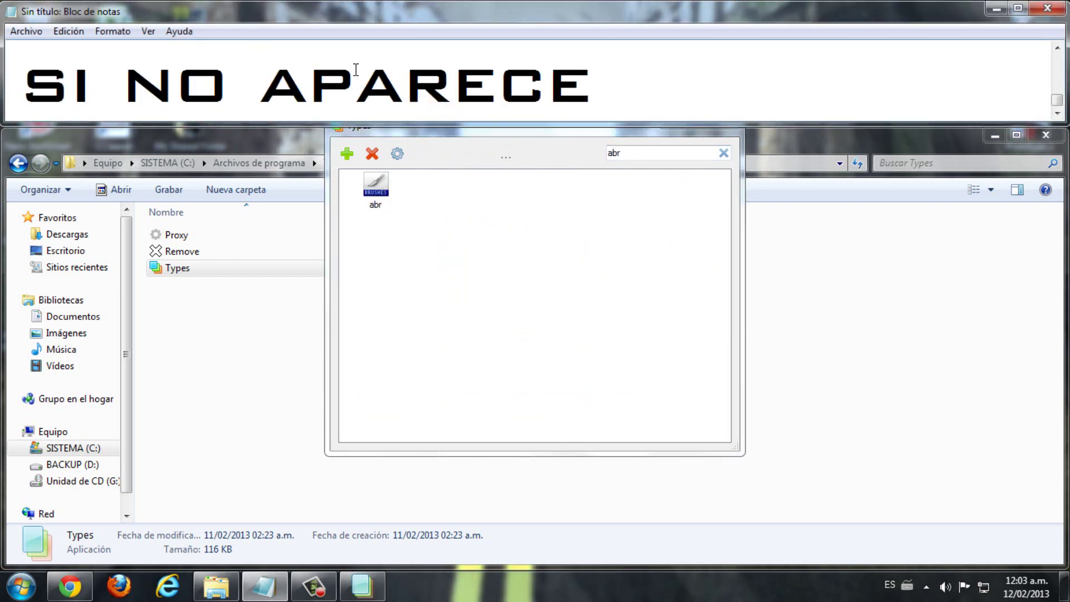
{"action": "type", "text": " VAMOS A HACER ESTO"}
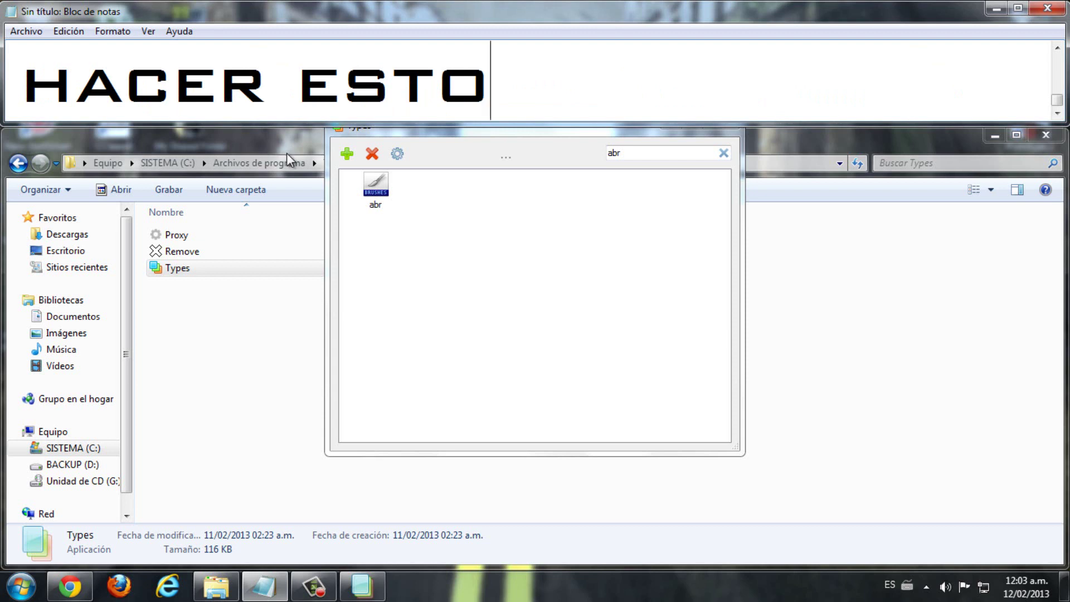
Start adding a new "abr" file type in Types and note "Y PRESIONAMOS ENTER"
{"action": "left_click", "coordinate": [344, 154]}
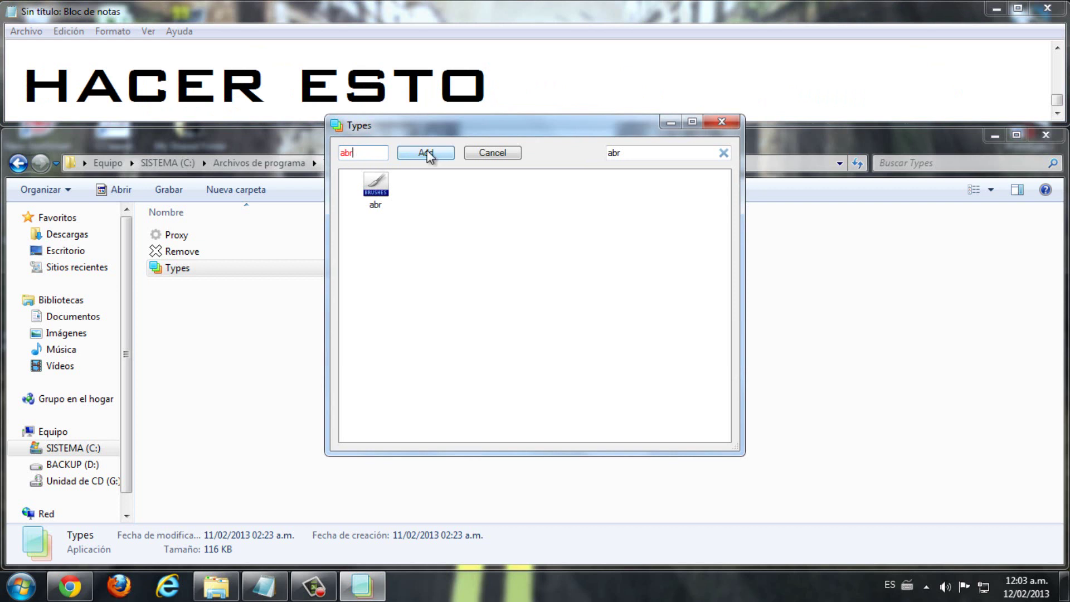
{"action": "left_click", "coordinate": [532, 81]}
{"action": "type", "text": "Y PRESIONAMOS ENTER"}
{"action": "key", "text": "Return"}
Add the note "COMO VEN NO ME DEJA PORQUE YA LO CREE xD" and cancel adding the "abr" type in Types
{"action": "type", "text": "C"}
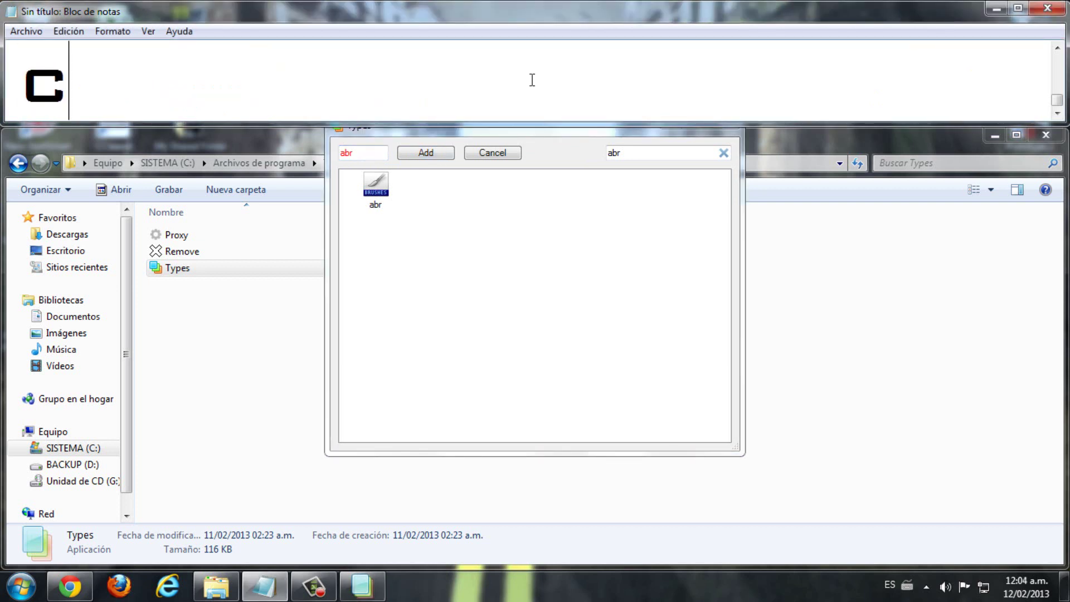
{"action": "type", "text": "OMO VEN NO ME DEJA"}
{"action": "key", "text": "Return"}
{"action": "type", "text": "PORQUE YA LO CREE xD"}
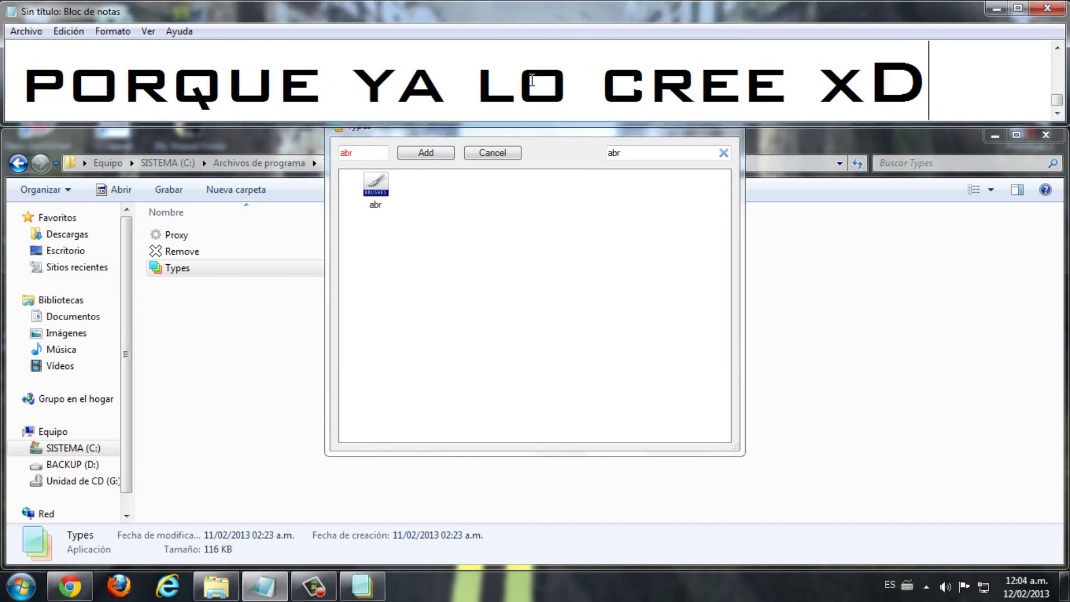
{"action": "left_click_drag", "start_coordinate": [364, 154], "coordinate": [315, 149]}
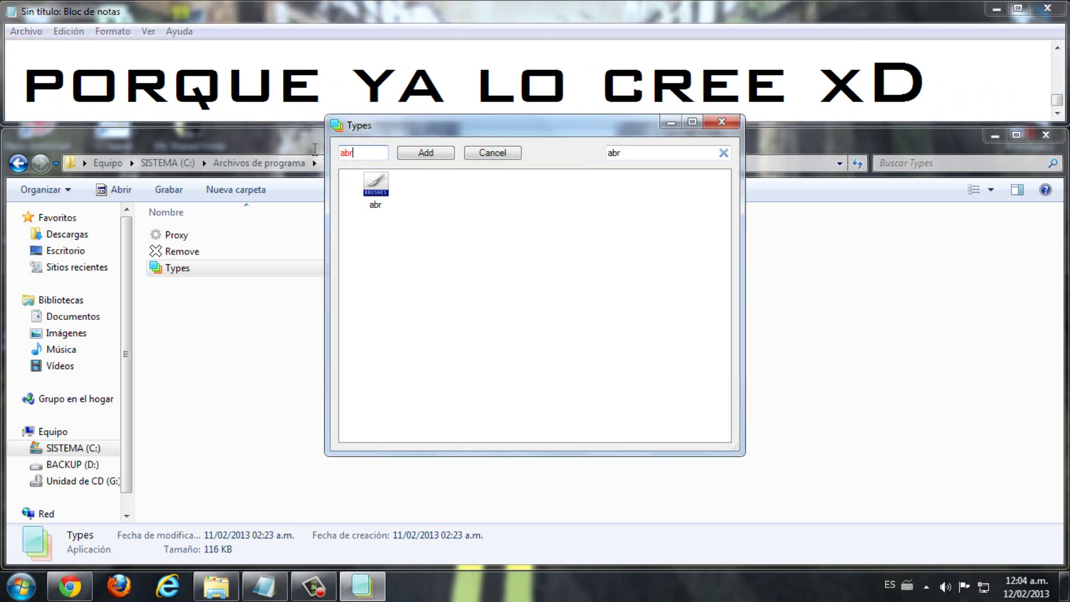
{"action": "left_click", "coordinate": [518, 155]}
Add the note lines "BIEN UNA VEZ AGREGADO" and "HACEMOS LO MISMO"
{"action": "left_click", "coordinate": [940, 83]}
{"action": "key", "text": "Return"}
{"action": "type", "text": "B"}
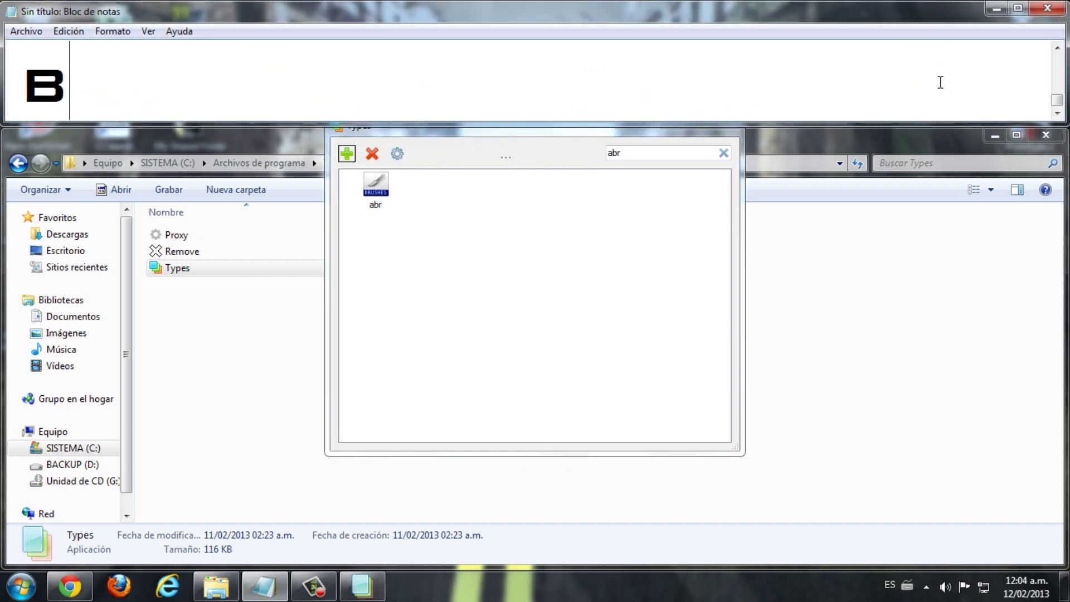
{"action": "type", "text": "IEN UNA VEZ AGREGADO"}
{"action": "key", "text": "Return"}
{"action": "type", "text": "HACEMOS LO MISMO"}
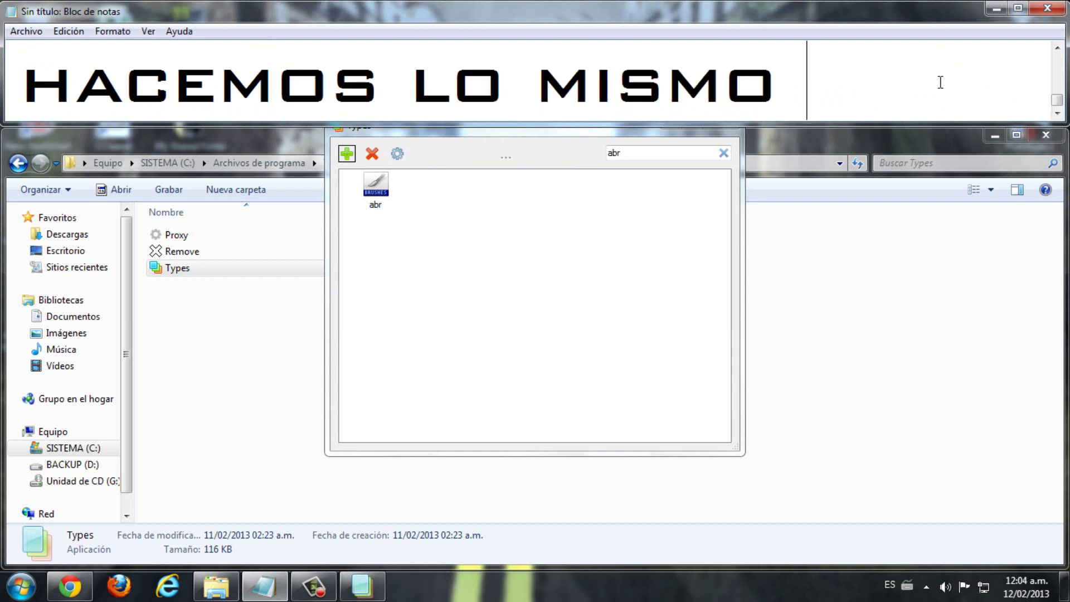
Continue the note with "EL ANTERIOR Y LO MISMO" and "CON EL CFH"
{"action": "key", "text": "Return"}
{"action": "type", "text": "EL ANTERIOR Y LO MISMO"}
{"action": "key", "text": "Return"}
{"action": "type", "text": "CON EL CFH"}
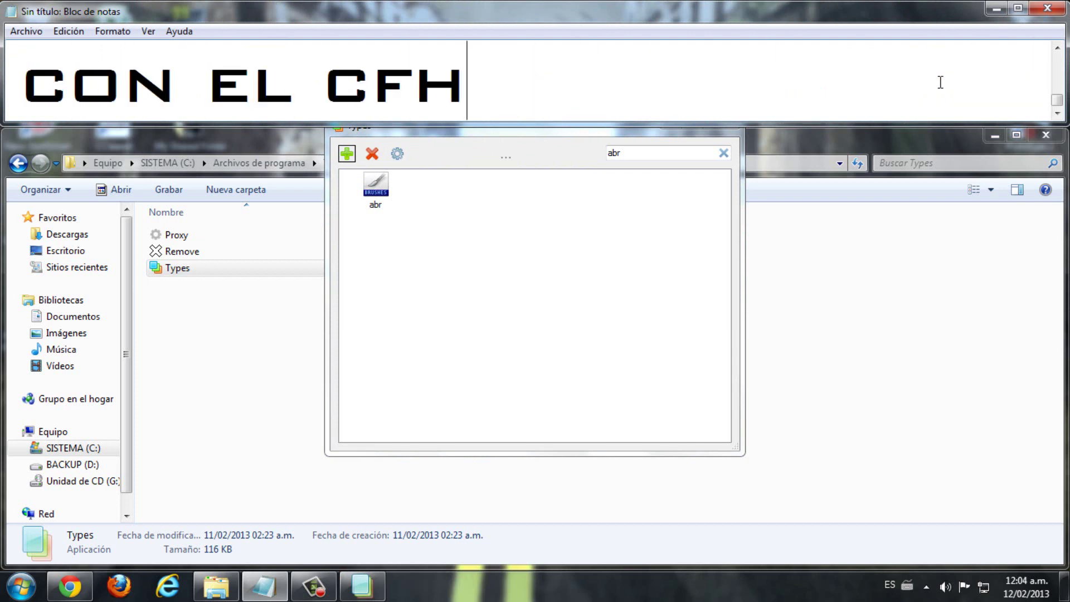
Add the note lines "UNA VEZ QUE TERMINE", "NOS VAMOS A" and "VENTANA", and close the Types program
{"action": "key", "text": "Return"}
{"action": "type", "text": "UNA VEZ QUE TERMINE"}
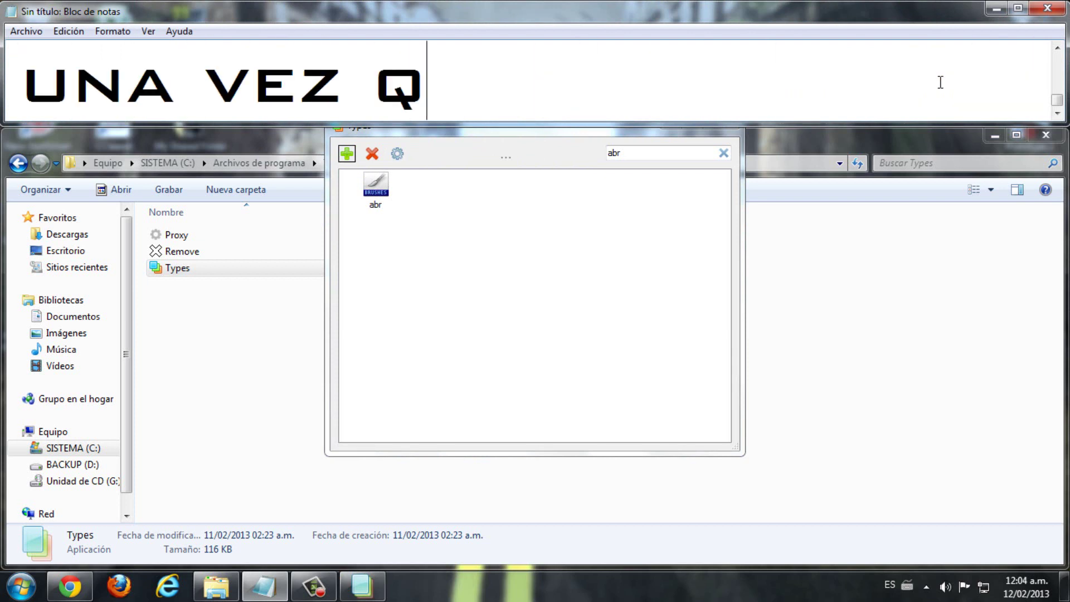
{"action": "key", "text": "Return"}
{"action": "type", "text": "NOS VAMOS A"}
{"action": "key", "text": "Return"}
{"action": "type", "text": "VENTANA"}
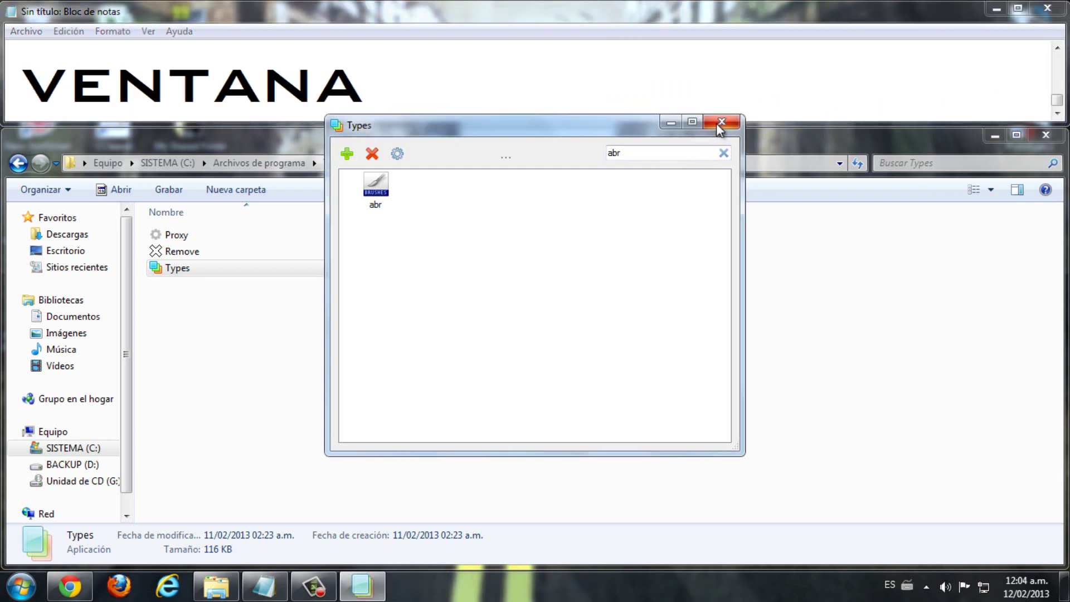
{"action": "left_click", "coordinate": [728, 126]}
Add a note ending in "COMO QUEDO..." and minimize the Types folder to show the DVD Box file's icon on the desktop
{"action": "type", "text": "Y AHORA MI COMO QUEDO..."}
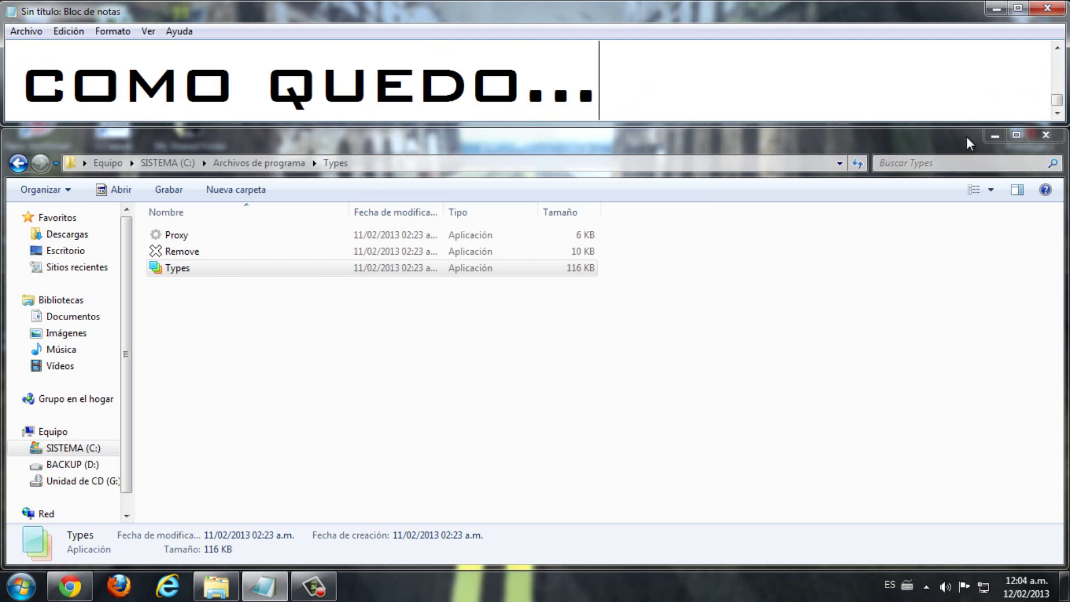
{"action": "left_click", "coordinate": [992, 137]}
{"action": "left_click_drag", "start_coordinate": [430, 343], "coordinate": [267, 512]}
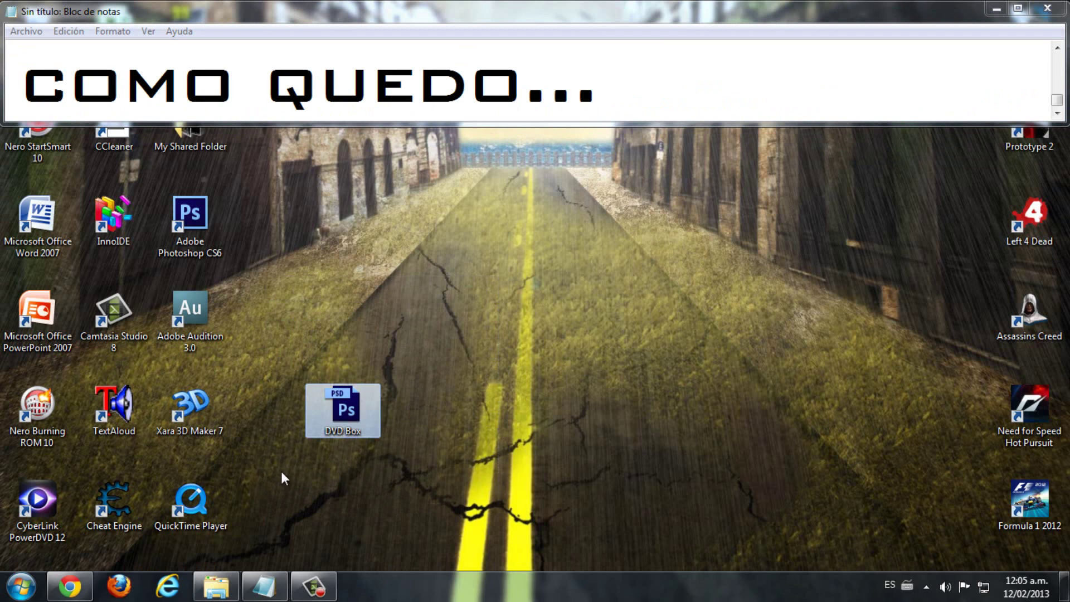
Add the note lines "GENIAL NO" and "BUENO ESPERO QUE LES GUSTE EL VIDEO"
{"action": "left_click", "coordinate": [637, 89]}
{"action": "key", "text": "Return"}
{"action": "type", "text": "GENIAL NO"}
{"action": "key", "text": "Return"}
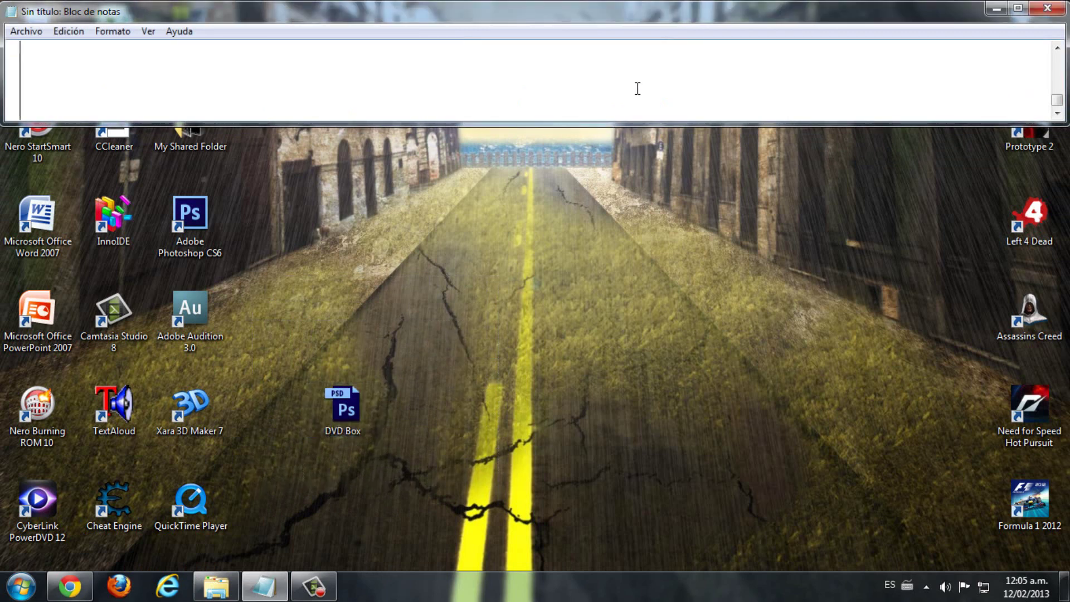
{"action": "type", "text": "BUENO ESPERO QUE LES GUSTE EL VIDEO"}
{"action": "key", "text": "Return"}
Add the note "NO TE OLVIDES DE DARLE MANITO ARRIBA DEJAR UN COMENTARIO Y SI QUIERES MAS VIDEOS DE PHOTOSHOP (AHORA VERSION CS6 :'D) SUSCRIBITE"
{"action": "type", "text": "NO TE"}
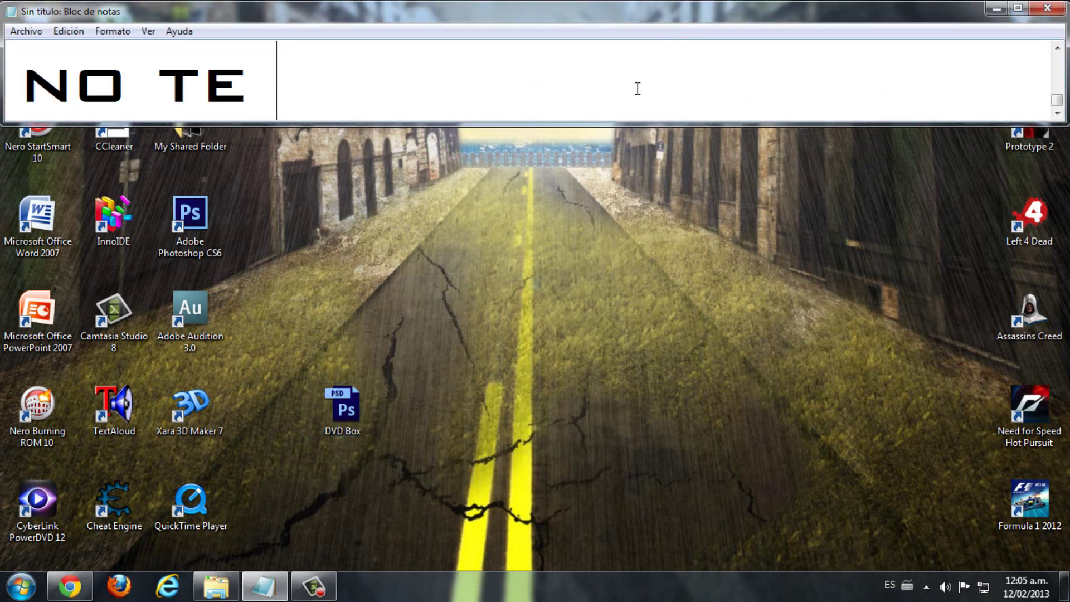
{"action": "type", "text": " OLVIDES DE DAR"}
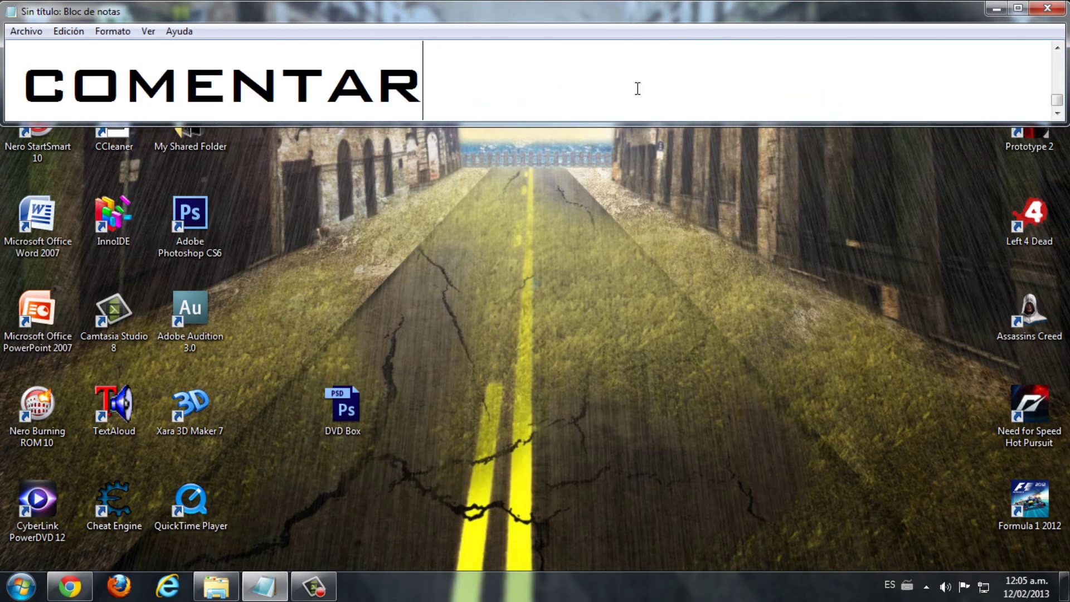
{"action": "type", "text": "LE MANITO ARRIBA DEJAR UN COMENTARIO Y SI QUIERES MAS VIDEOS DE PHOTOSHOP"}
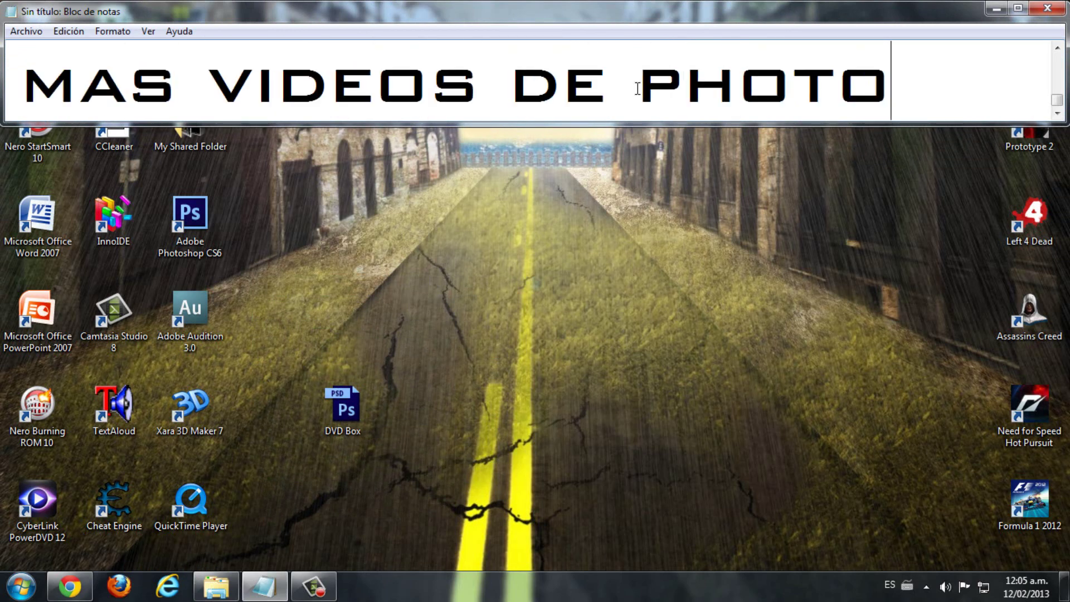
{"action": "type", "text": " (AHORA VERSION CS"}
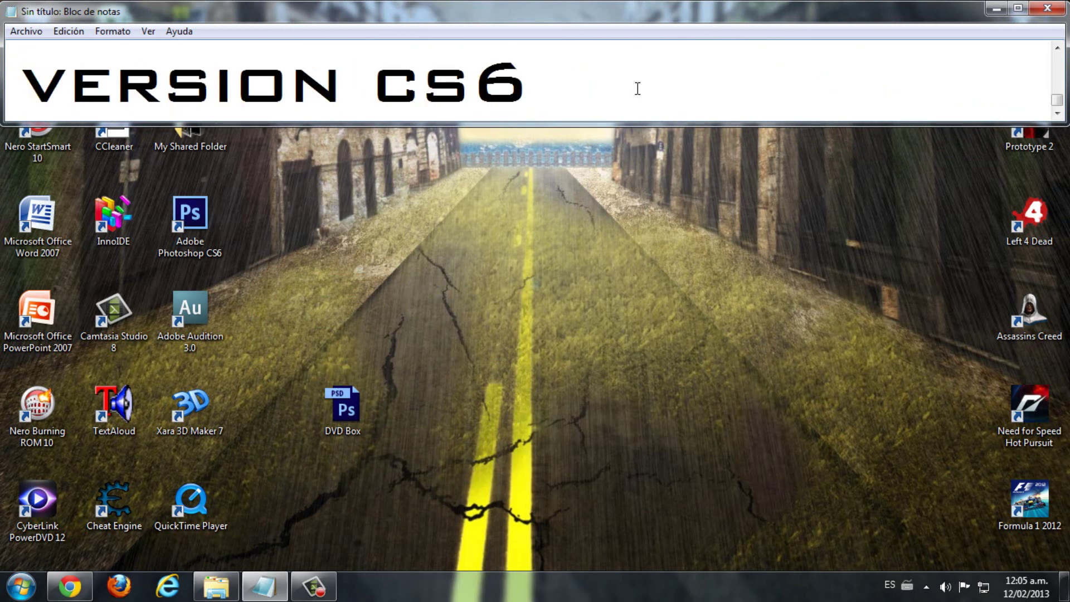
{"action": "type", "text": "6 :'D) SUSCRIBITE"}
{"action": "key", "text": "Return"}
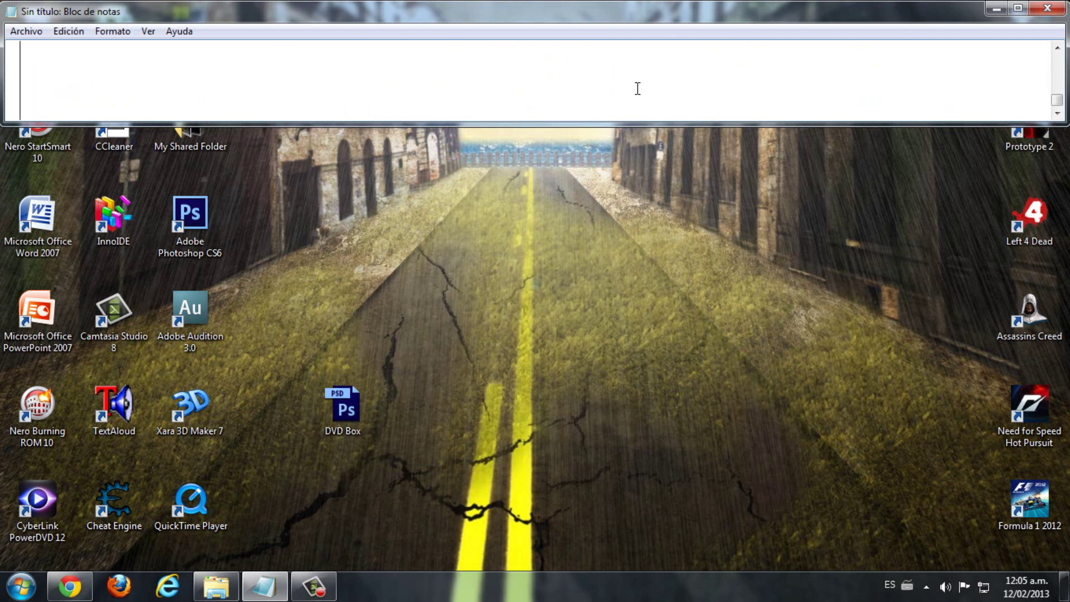
Add the note "EL VIDEO QUE IBA A SUBIR HOY LO VOY A SUBIR MAÑANA POR CUESTION DE TIEMPO :)"
{"action": "type", "text": "EL VIDEO QUE IBA A SUBIR HOY LO VOY A SUBIR MAÑANA POR CUESTION DE TIEMPO"}
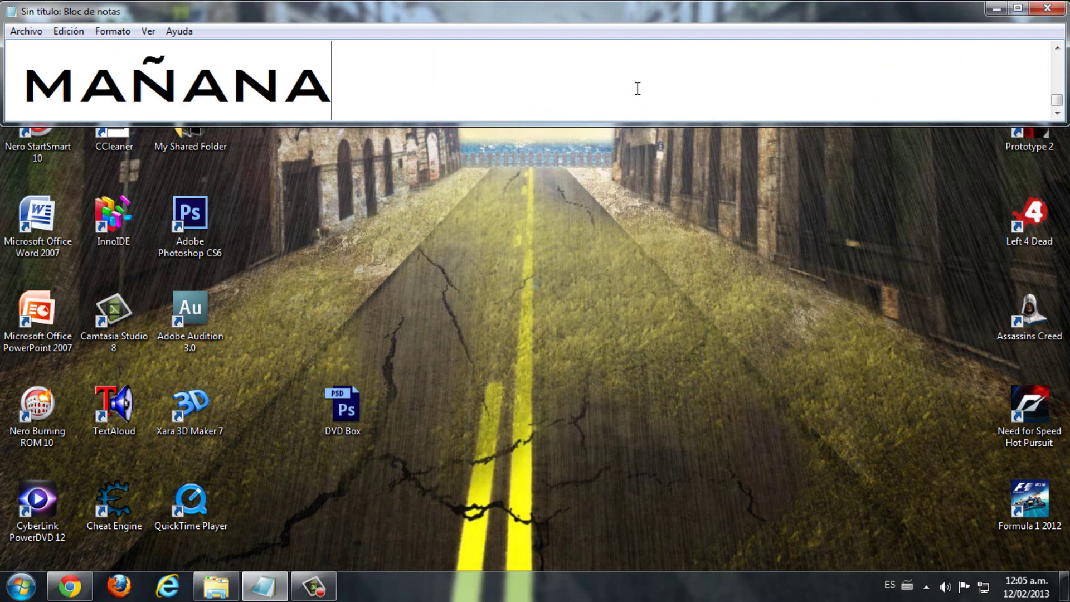
{"action": "type", "text": " :)"}
{"action": "key", "text": "Return"}
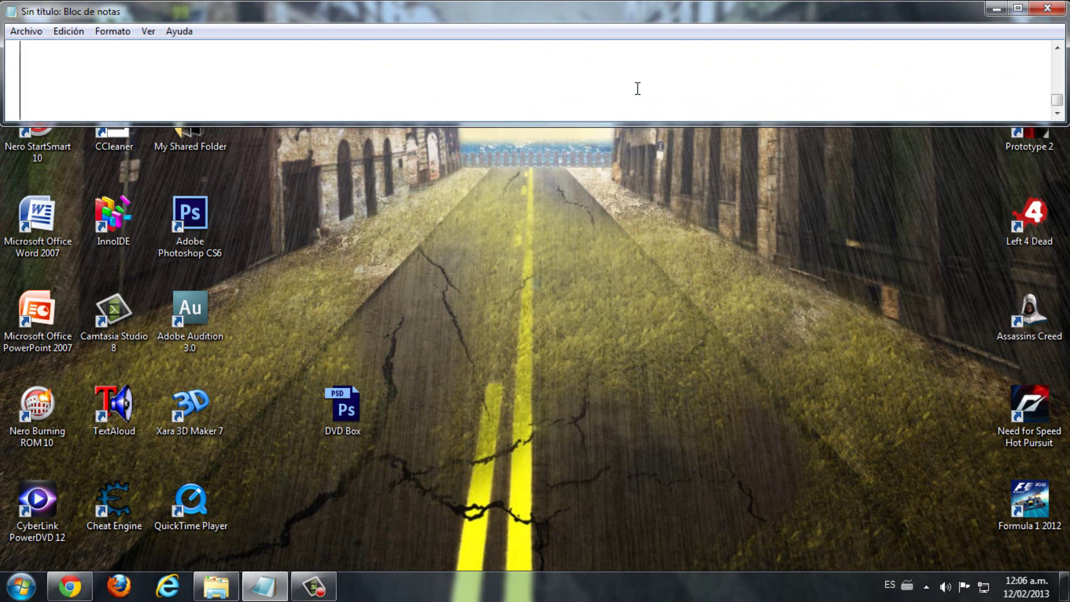
Add the note "NO TE OLVIDES DE SEGUIRME EN FACEBOOK" and show the BM Designs Facebook page's header in Chrome
{"action": "type", "text": "NO TE OLVIDES DE SEGUIRME EN FACEBOOK"}
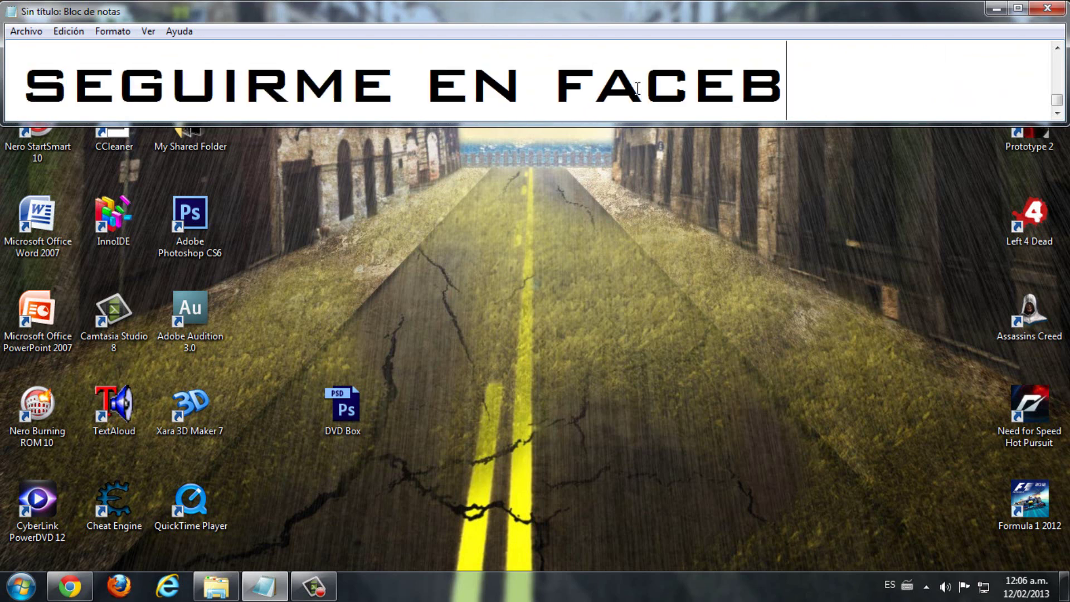
{"action": "left_click", "coordinate": [70, 592]}
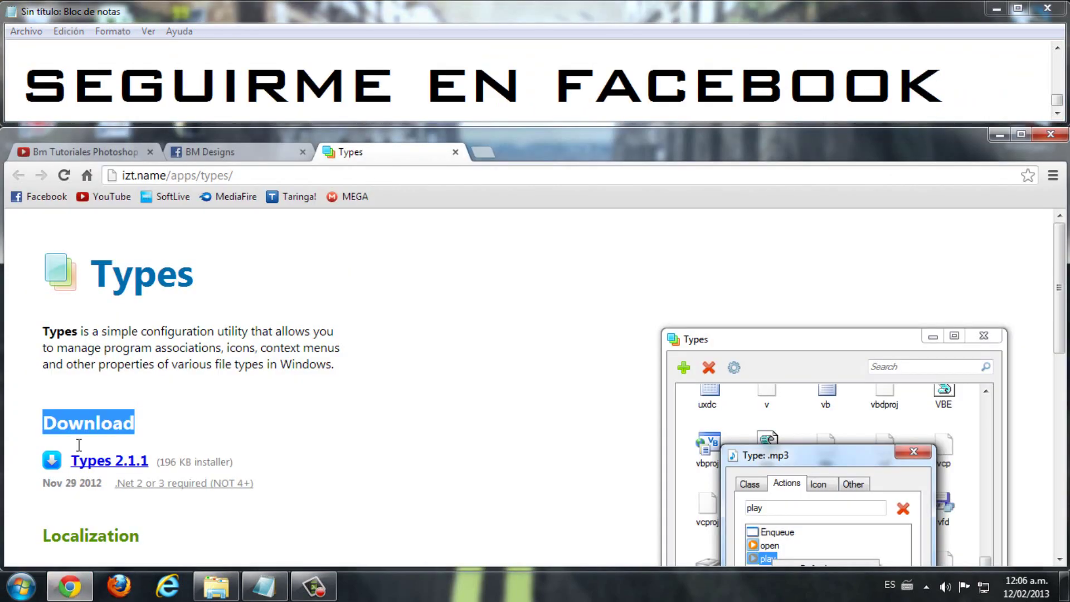
{"action": "left_click", "coordinate": [193, 154]}
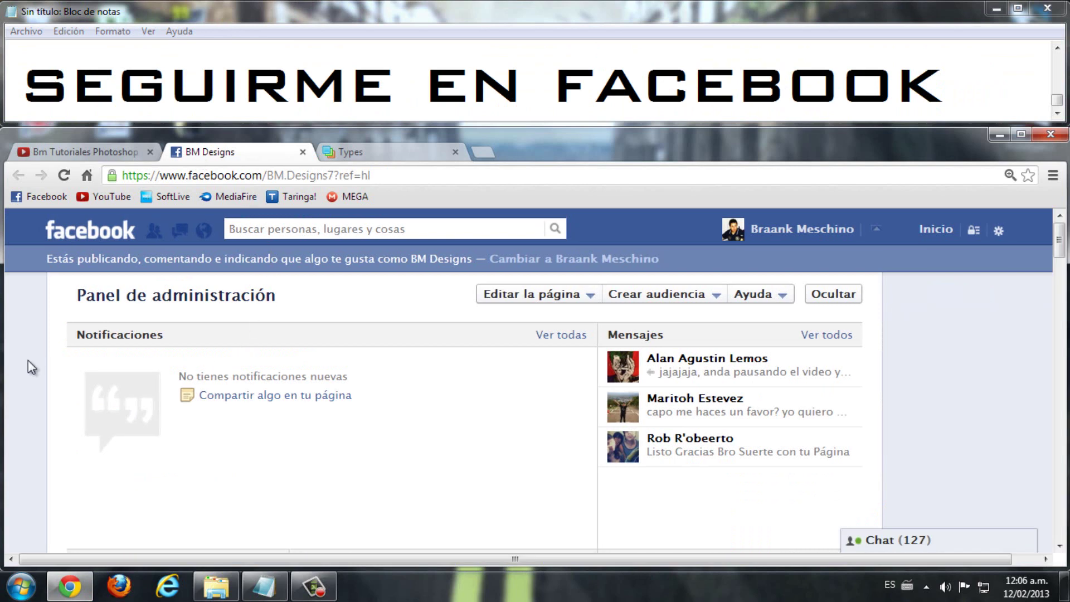
{"action": "scroll", "coordinate": [652, 351], "scroll_direction": "down", "scroll_amount": 10}
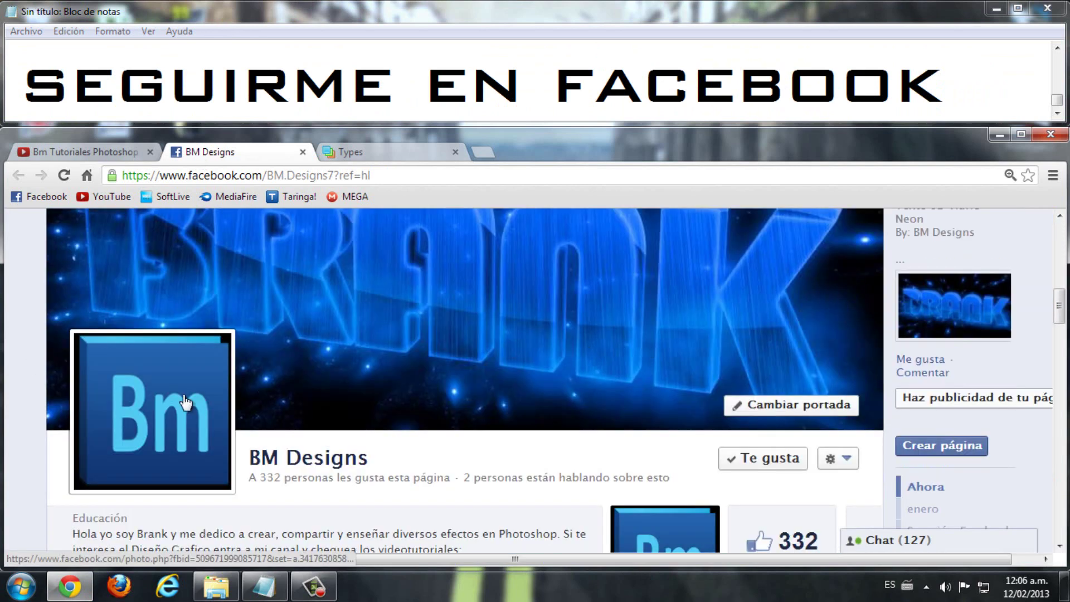
{"action": "left_click_drag", "start_coordinate": [257, 458], "coordinate": [378, 461]}
{"action": "left_click", "coordinate": [247, 461]}
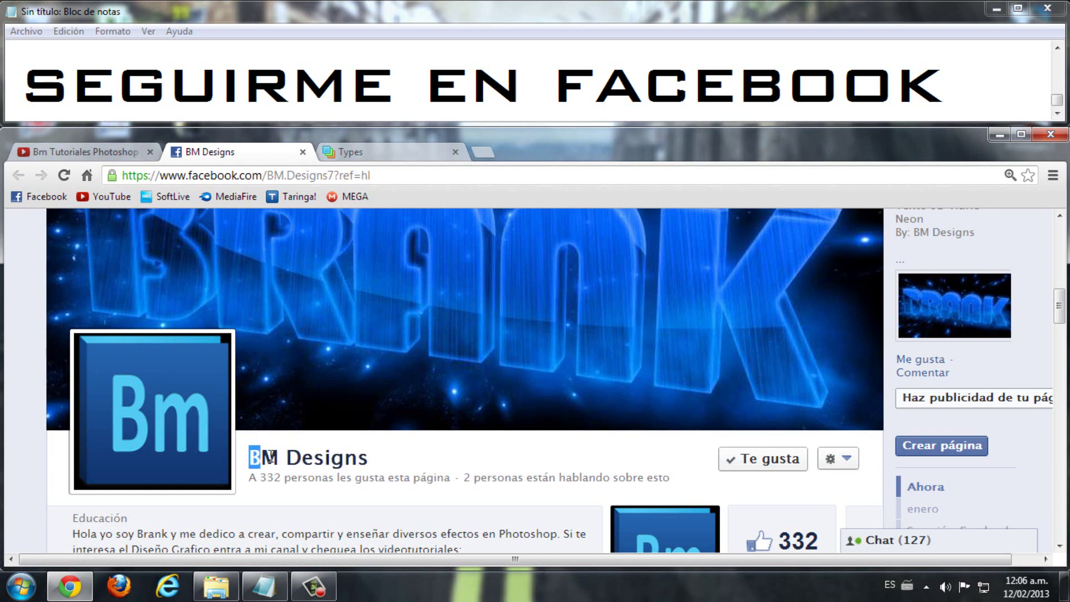
{"action": "left_click", "coordinate": [344, 419]}
Add the note "Y GRACIAS A LOS 51 SUSCRIPTORES DE MI CANAL :'D" in Notepad
{"action": "left_click", "coordinate": [1003, 69]}
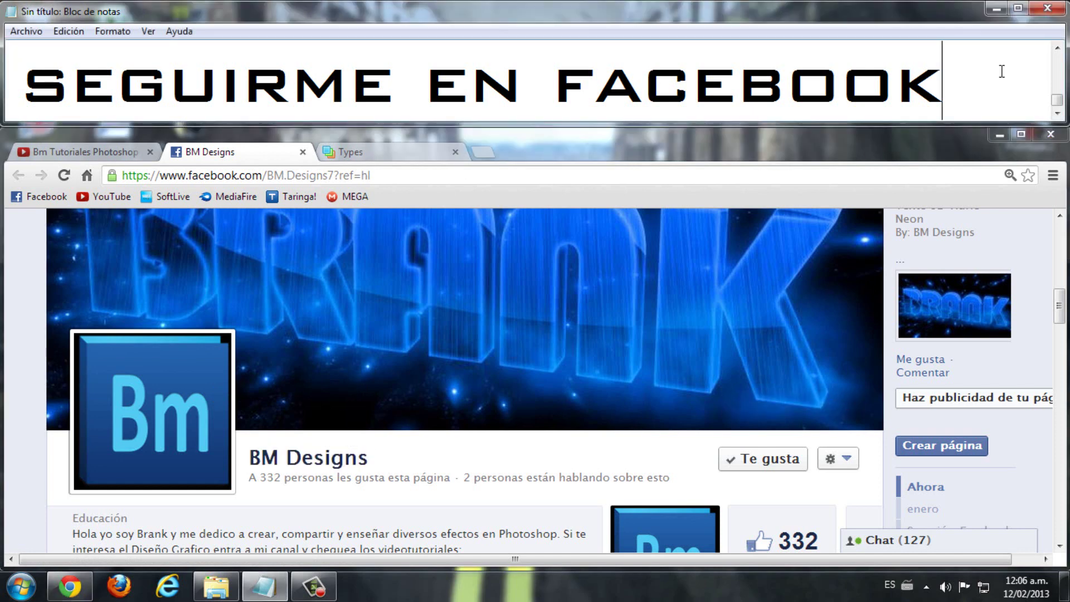
{"action": "key", "text": "ctrl+a"}
{"action": "key", "text": "Delete"}
{"action": "type", "text": "Y GRACIAS A LOS 51 SUSCRIPY"}
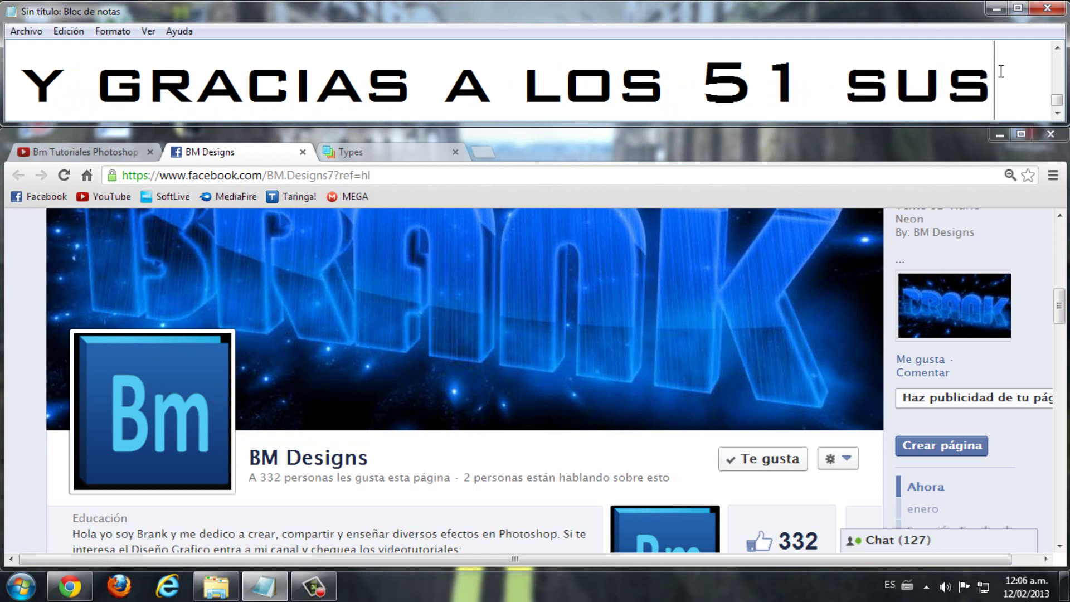
{"action": "key", "text": "BackSpace"}
{"action": "type", "text": "TORES DE MI CANAL"}
{"action": "key", "text": "Return"}
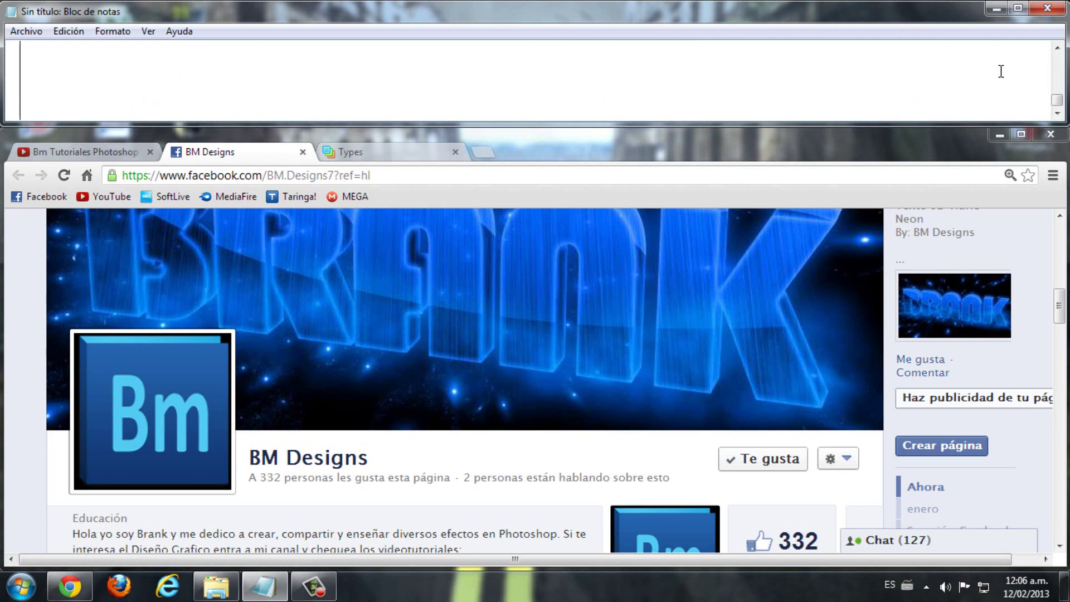
{"action": "type", "text": ":'D"}
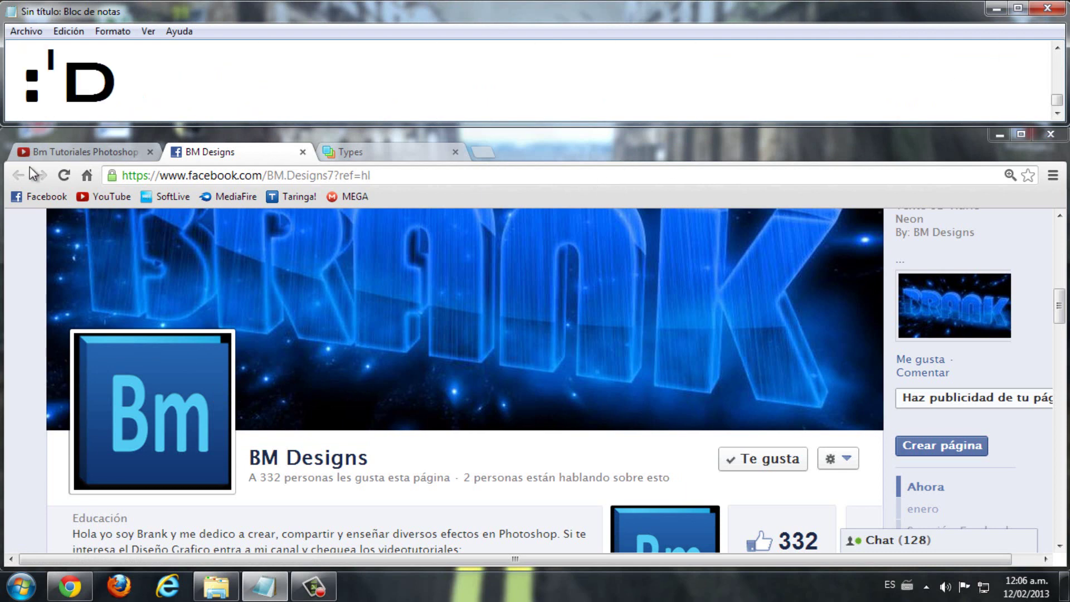
Show the Bm Tutoriales Photoshop YouTube channel in Chrome and add a note line beginning "MUCHAS GRACIAS"
{"action": "left_click", "coordinate": [56, 152]}
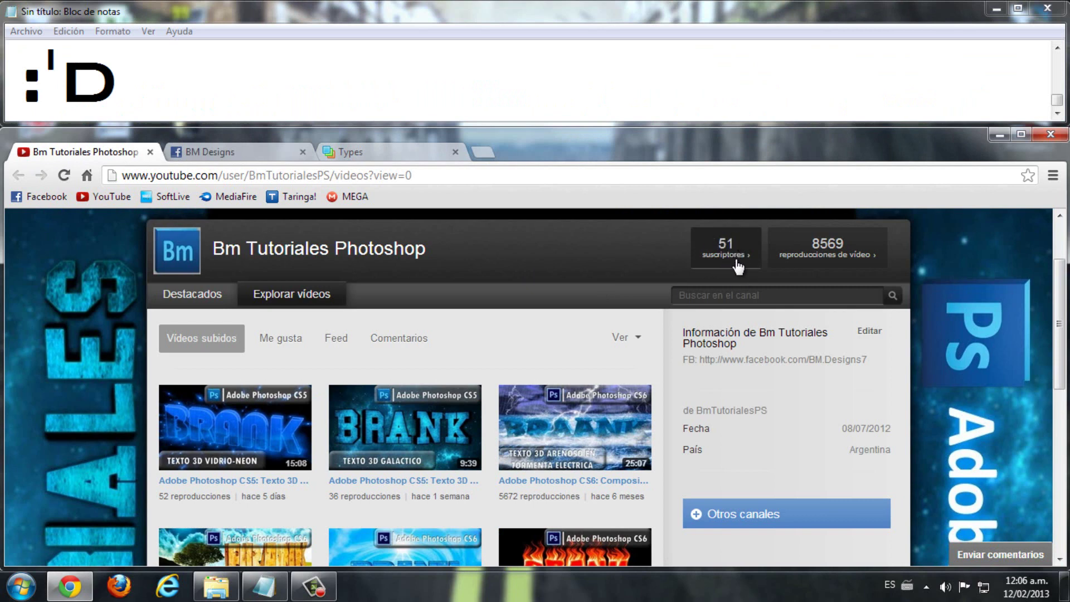
{"action": "left_click", "coordinate": [389, 88]}
{"action": "key", "text": "Return"}
{"action": "type", "text": "MUCHAS GRACIAS Y VEMOS LA P"}
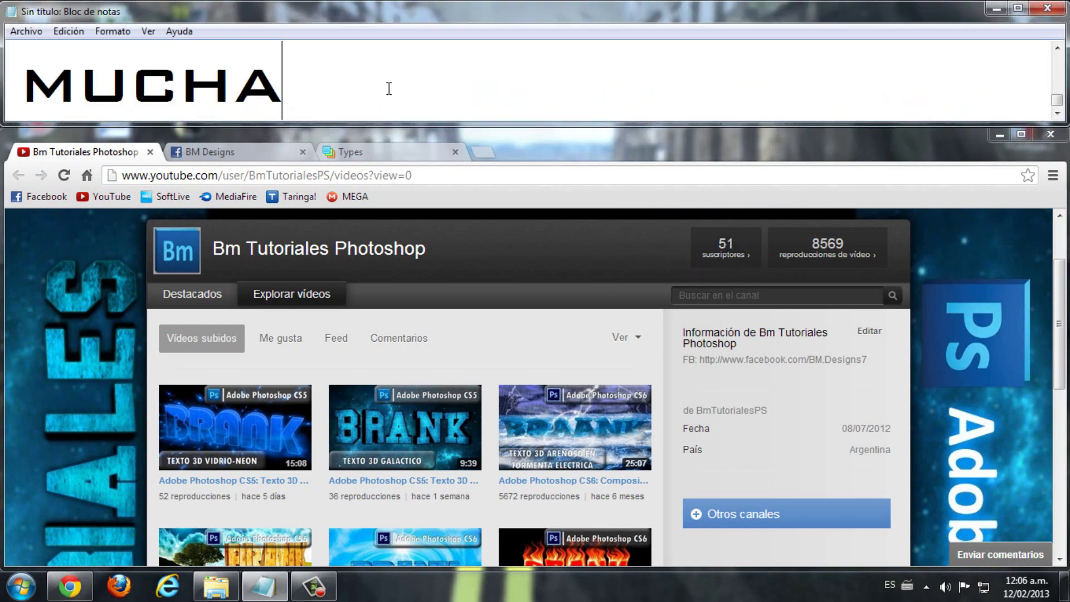